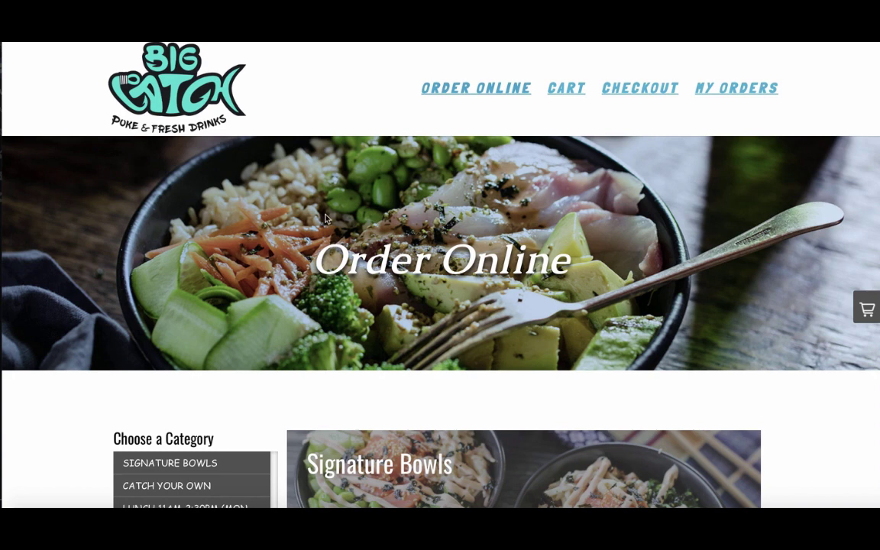
Scroll through Interfaces 3–6 on the demo interfaces page and back up.
scroll(382, 226, down, 3)
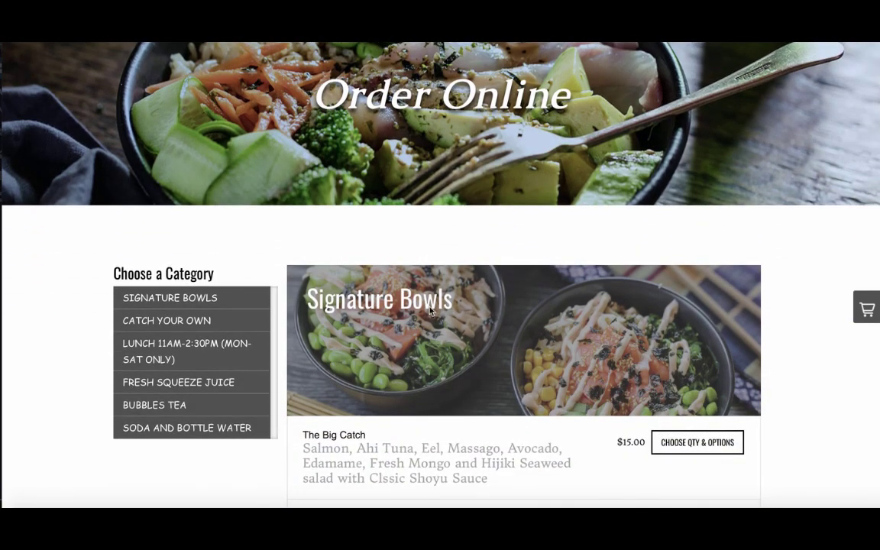
scroll(430, 311, down, 1)
scroll(430, 311, down, 1)
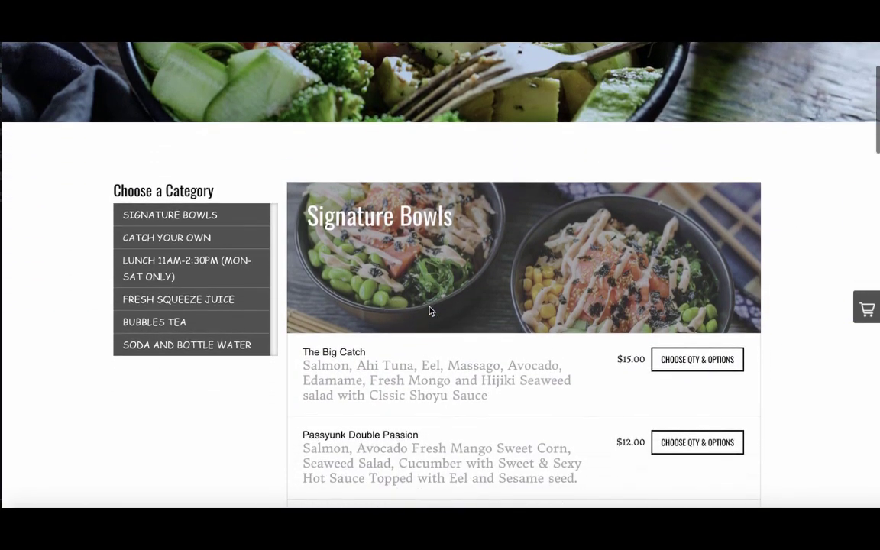
scroll(430, 311, down, 7)
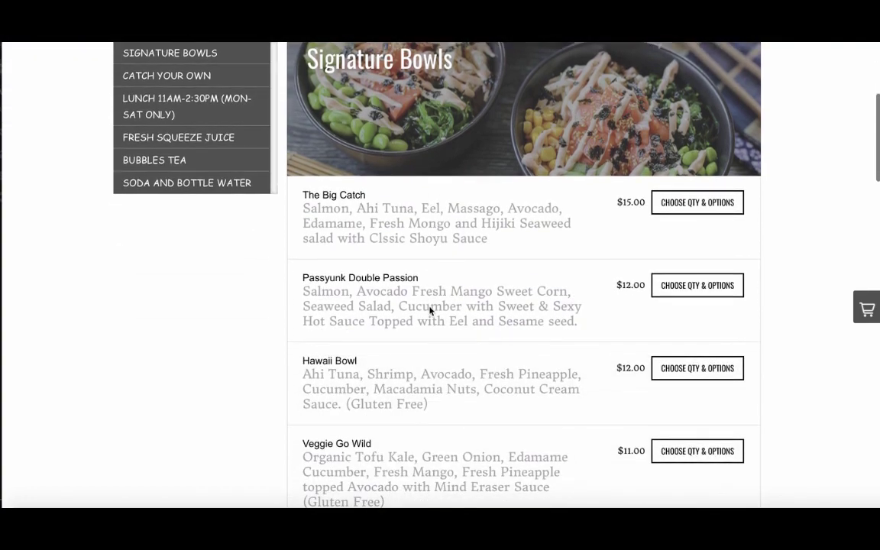
scroll(430, 311, down, 9)
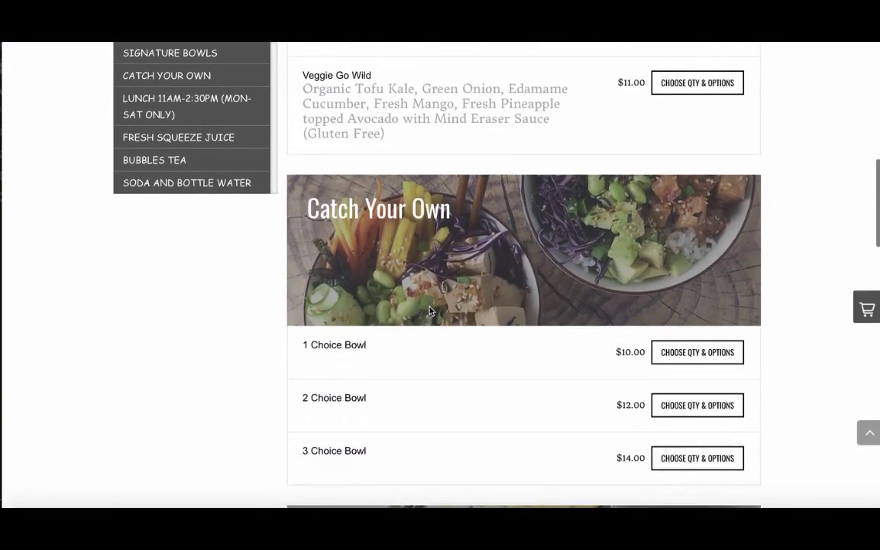
scroll(430, 311, down, 1)
scroll(427, 310, up, 11)
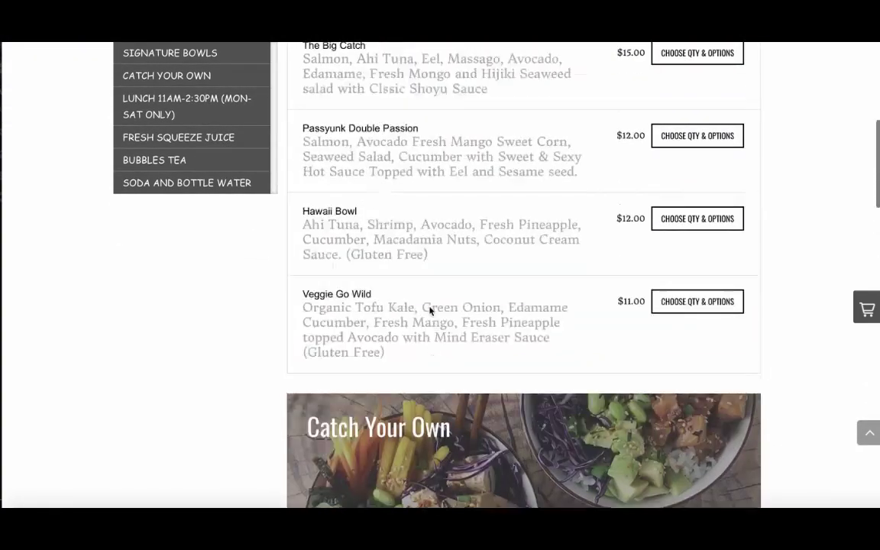
scroll(420, 239, up, 4)
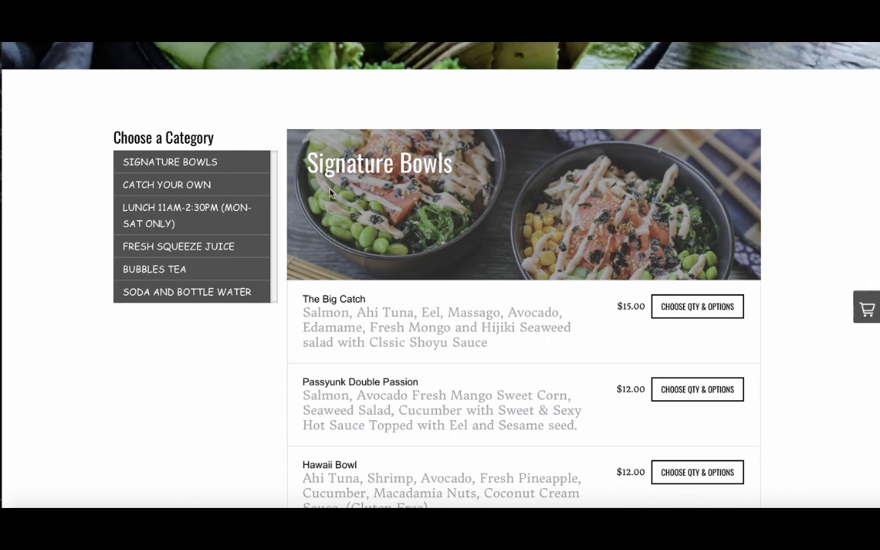
scroll(328, 235, up, 5)
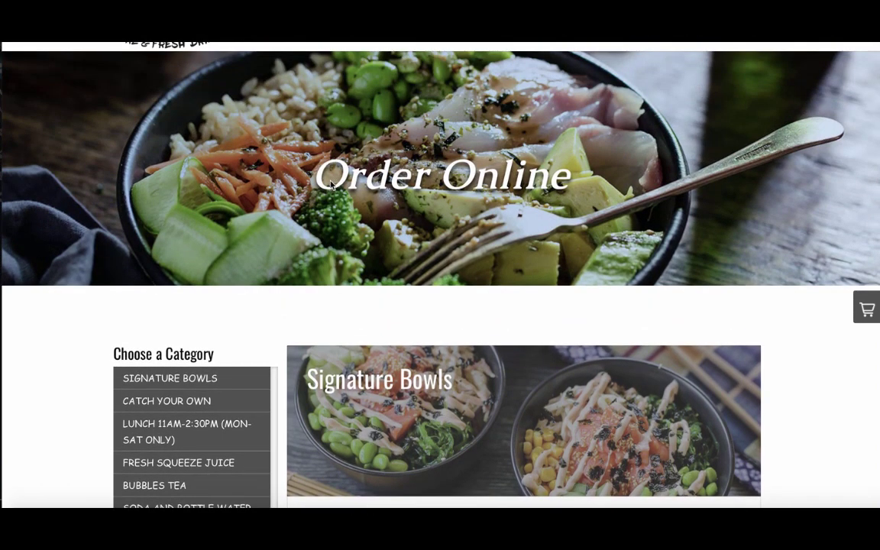
scroll(323, 186, up, 2)
scroll(304, 223, up, 1)
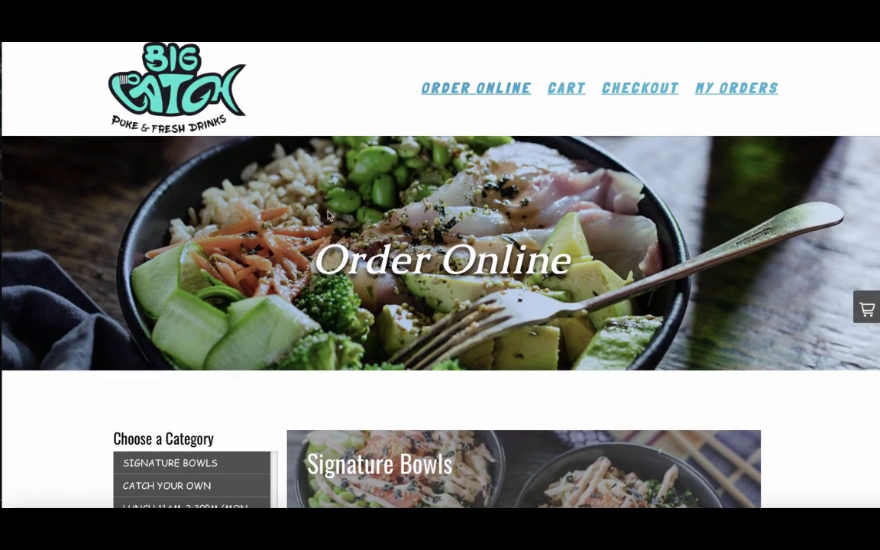
scroll(295, 291, down, 2)
scroll(296, 292, down, 5)
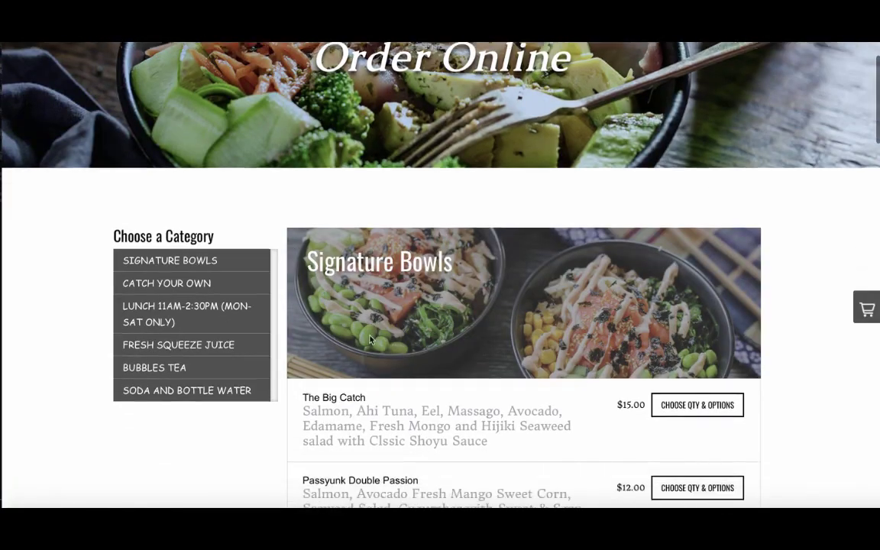
scroll(356, 221, up, 7)
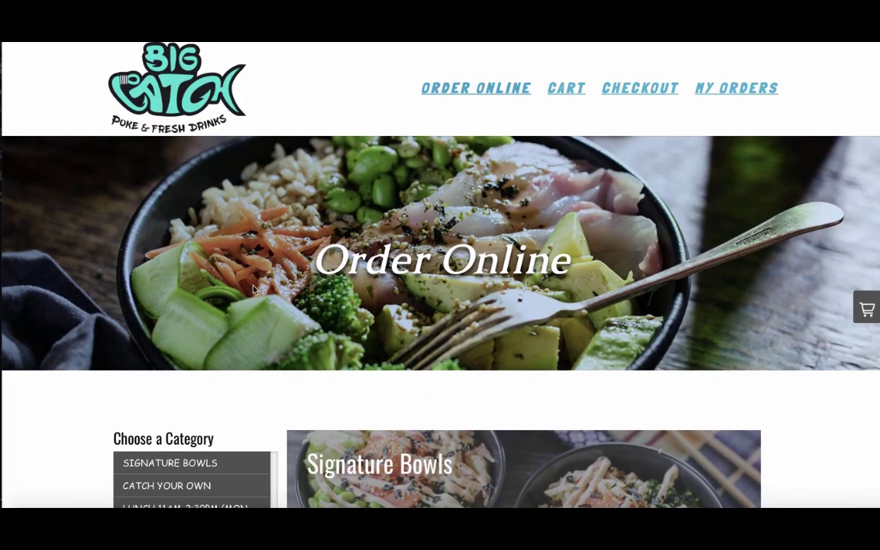
scroll(245, 290, down, 5)
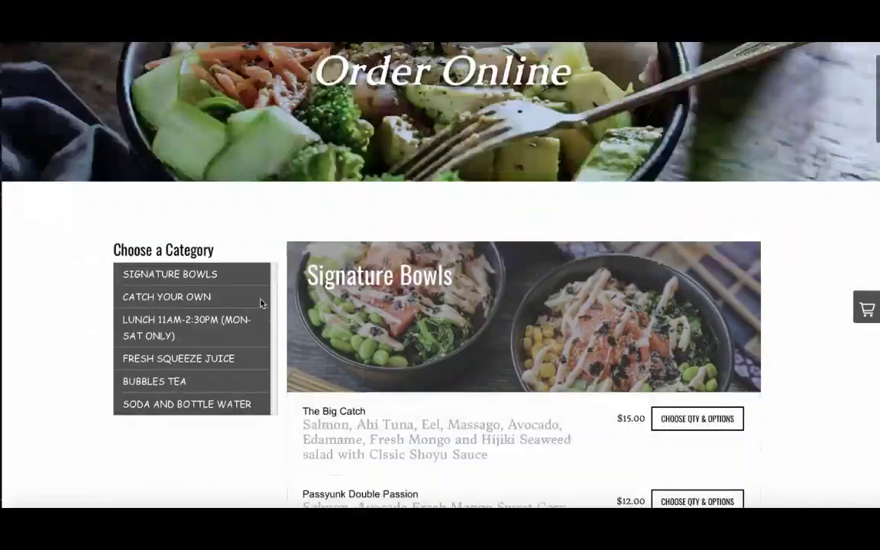
scroll(462, 254, up, 5)
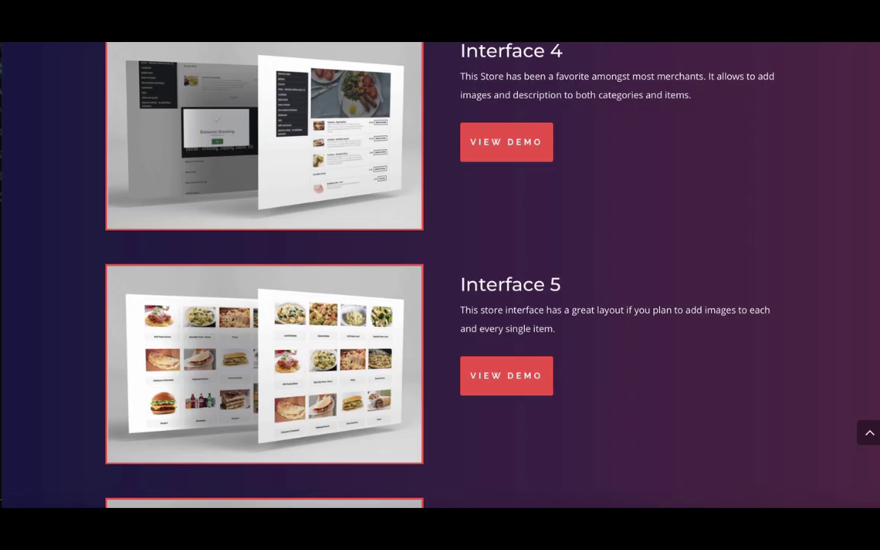
scroll(451, 240, up, 3)
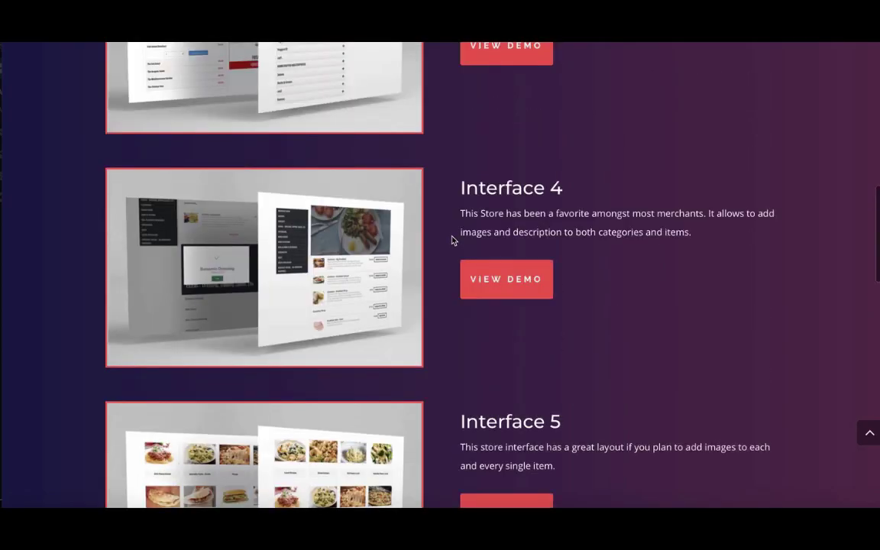
scroll(450, 239, up, 2)
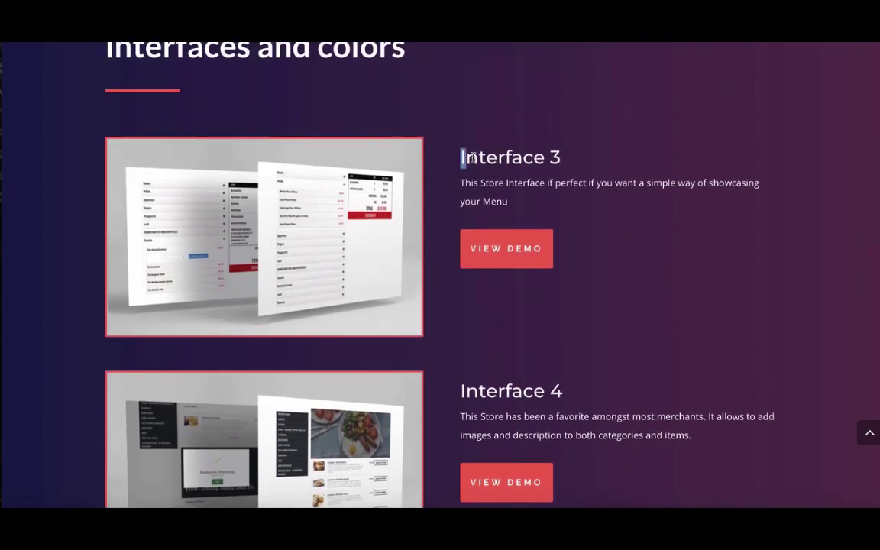
Highlight the Interface 4 heading, browse the interfaces again, and return to highlight Interface 3.
drag(461, 156, 523, 156)
scroll(458, 285, down, 1)
scroll(457, 284, down, 3)
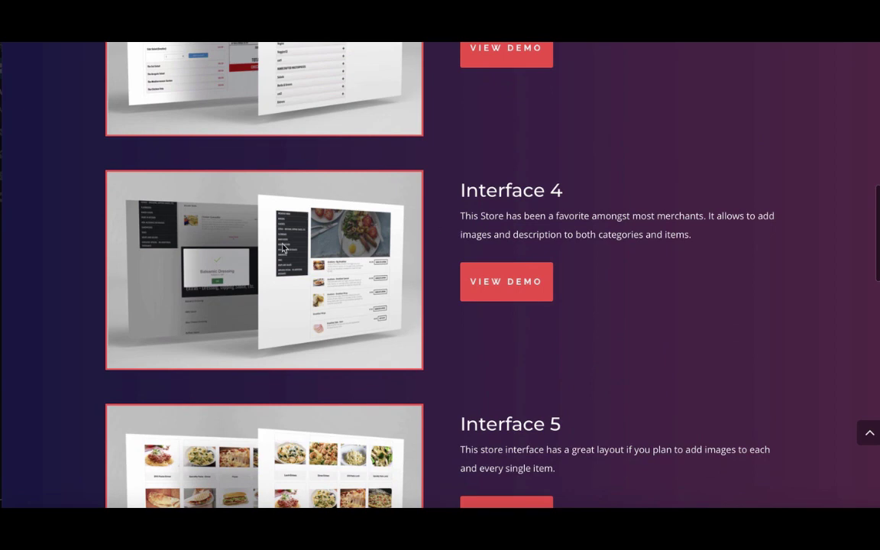
drag(460, 196, 512, 197)
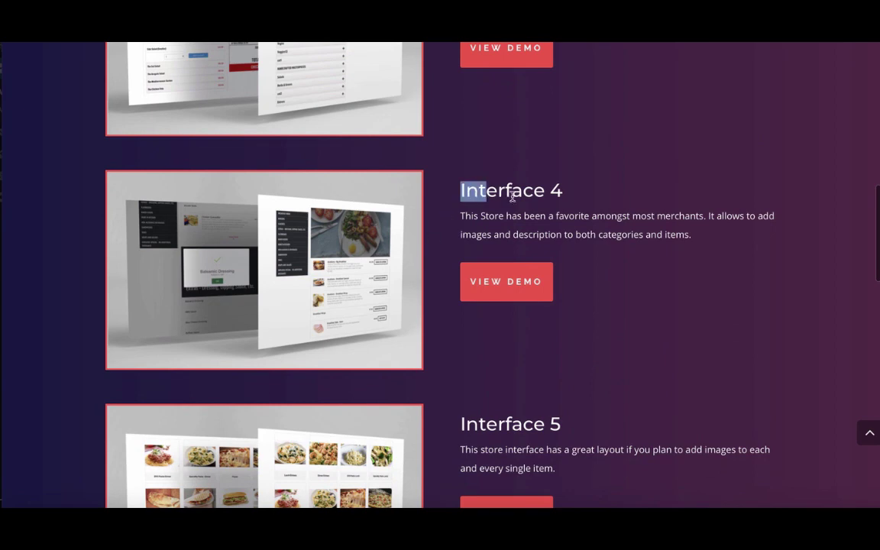
scroll(481, 350, down, 3)
scroll(462, 359, down, 3)
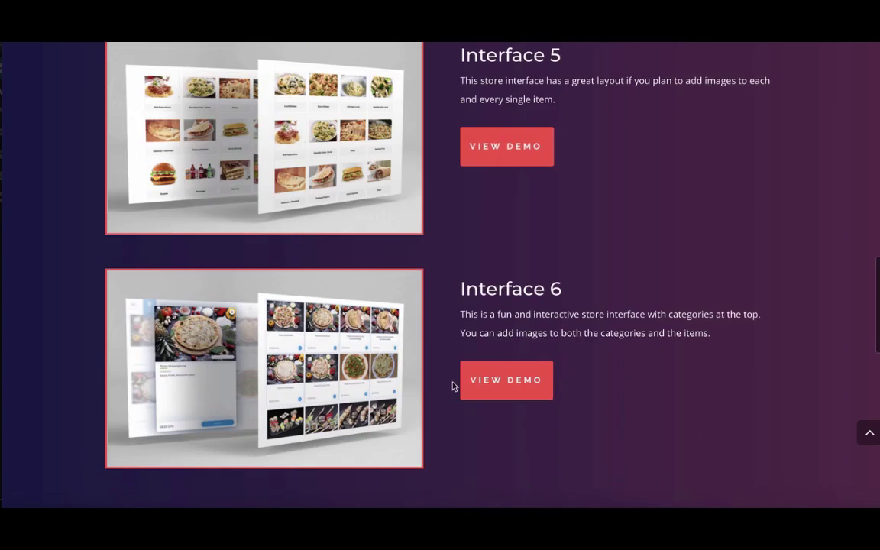
scroll(447, 343, up, 8)
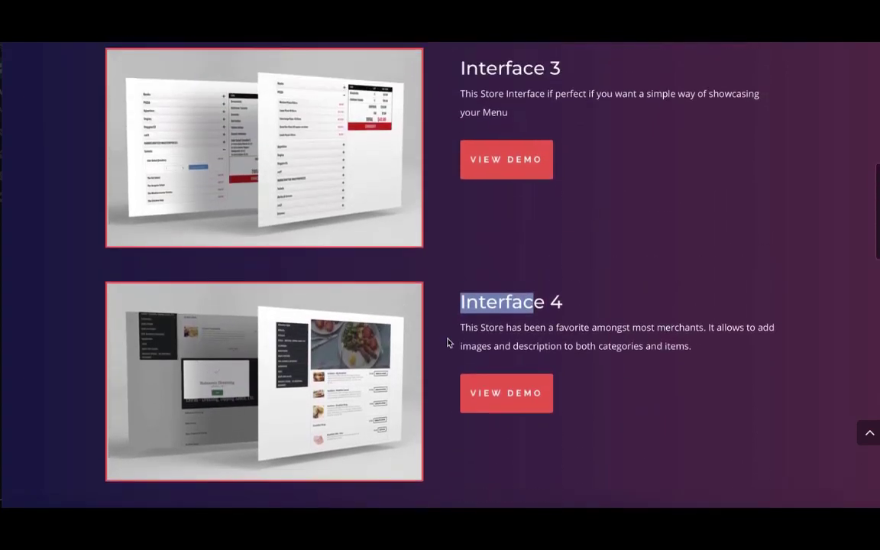
scroll(447, 343, up, 1)
scroll(471, 178, up, 2)
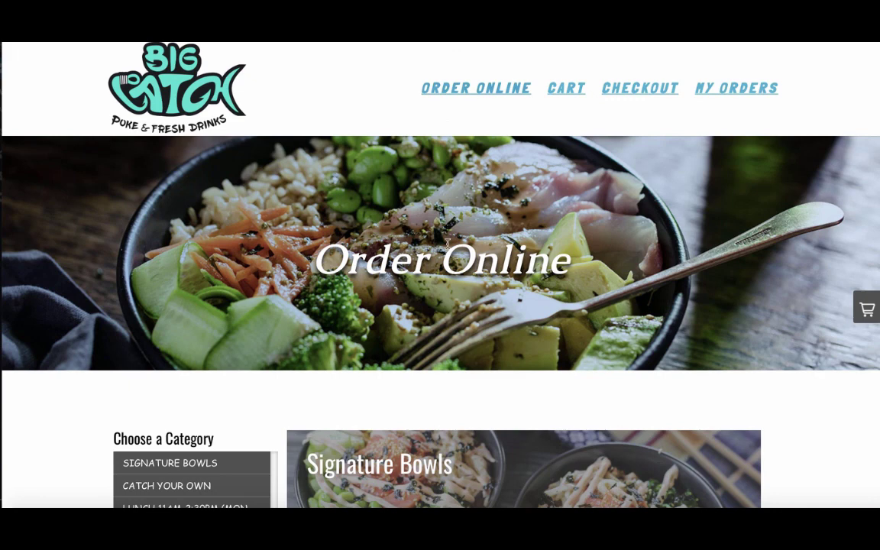
scroll(447, 243, down, 3)
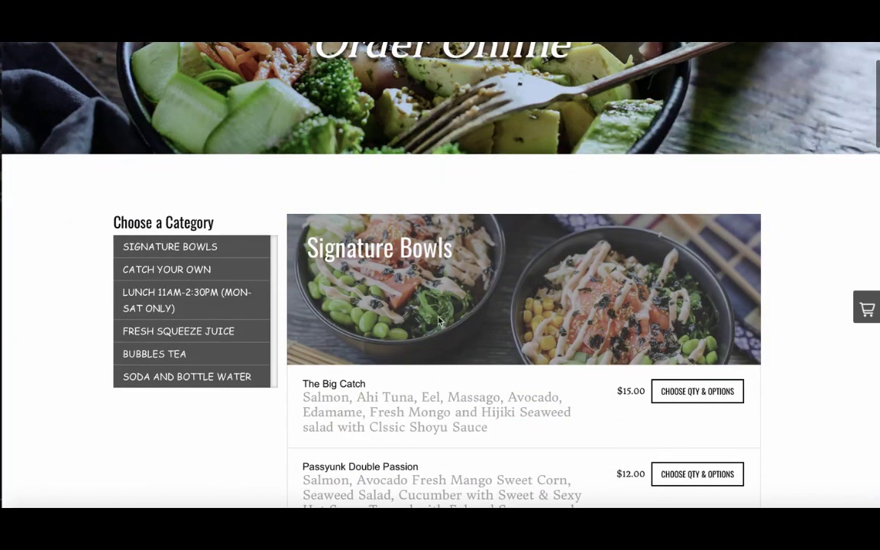
scroll(452, 350, down, 4)
scroll(452, 350, up, 4)
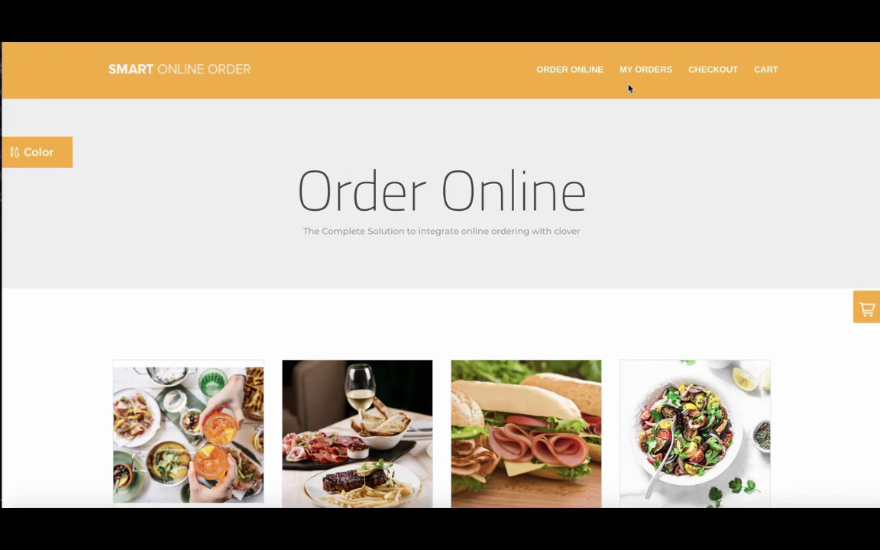
scroll(428, 257, down, 3)
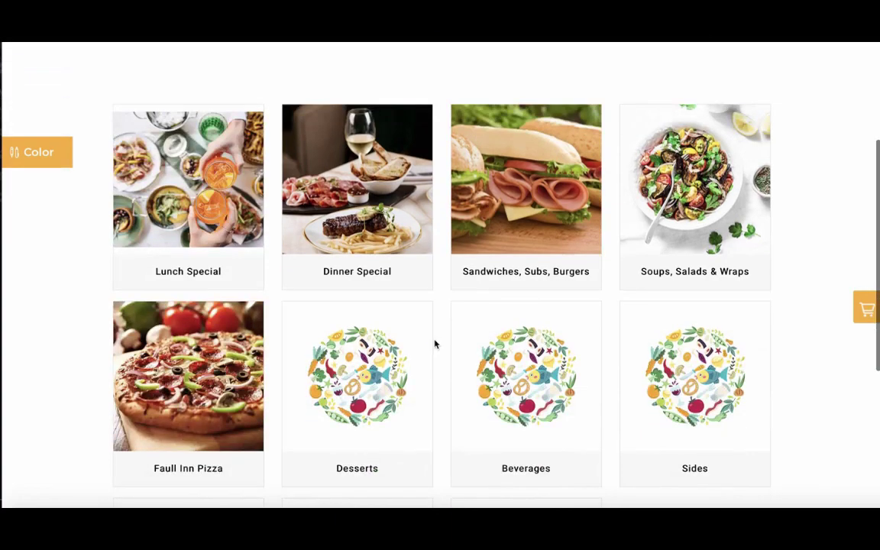
scroll(436, 344, up, 1)
scroll(434, 344, up, 2)
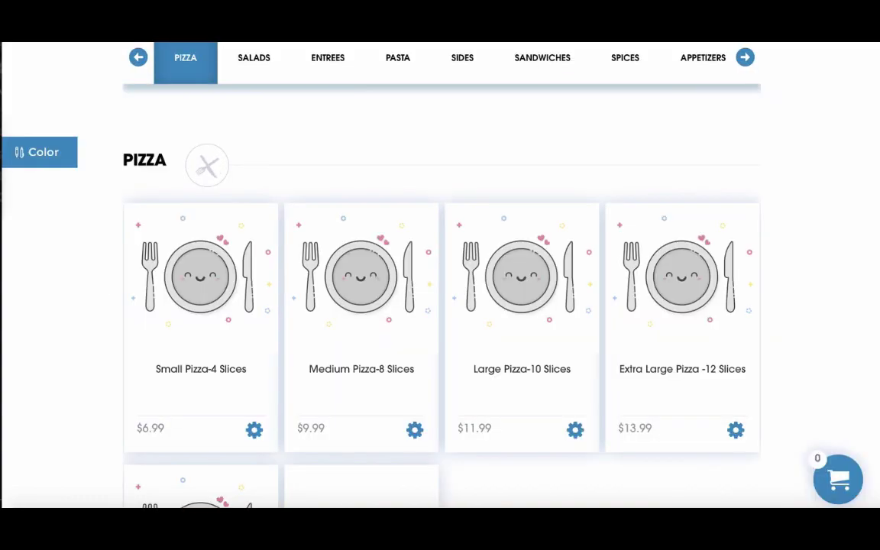
scroll(423, 279, down, 5)
scroll(423, 280, up, 3)
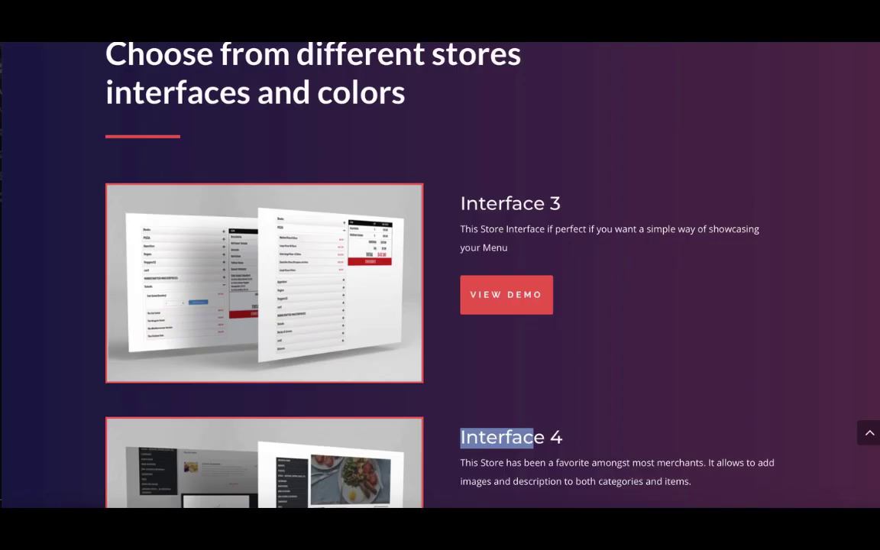
scroll(441, 295, down, 5)
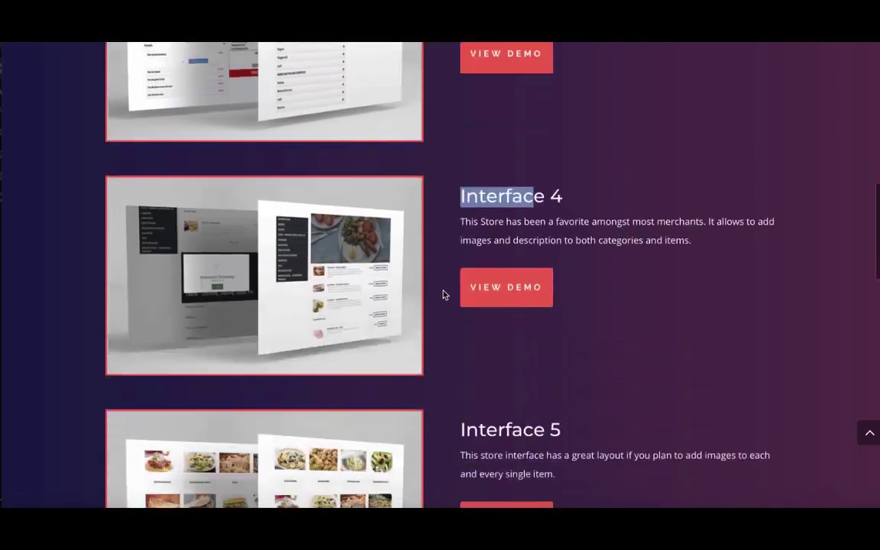
scroll(440, 355, down, 1)
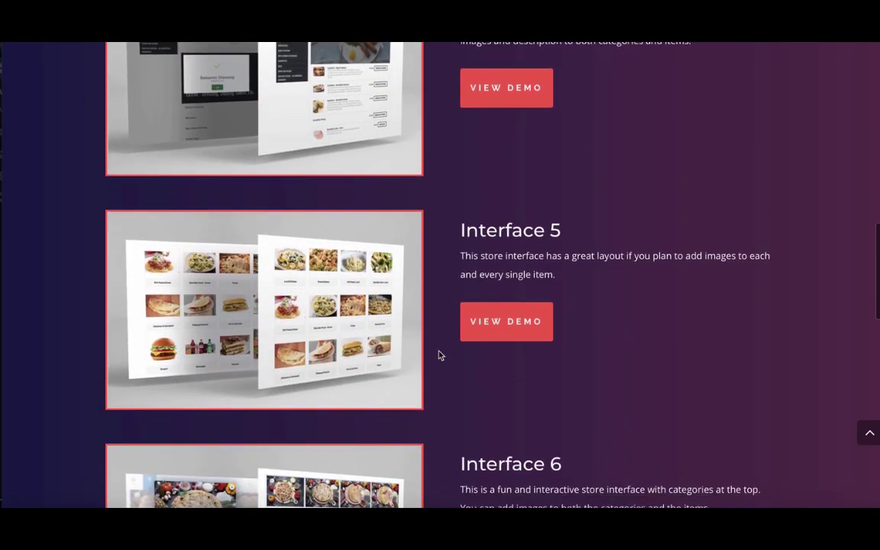
scroll(440, 355, down, 2)
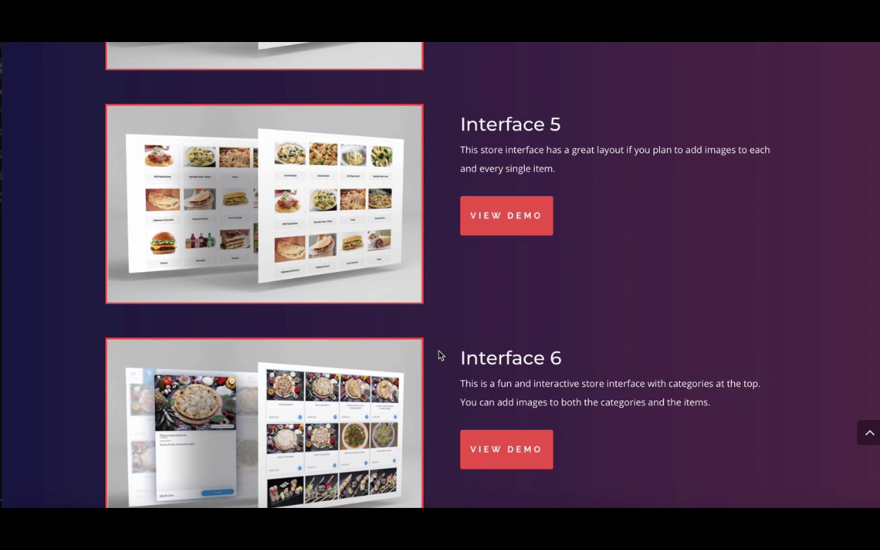
scroll(440, 356, up, 4)
scroll(440, 355, up, 4)
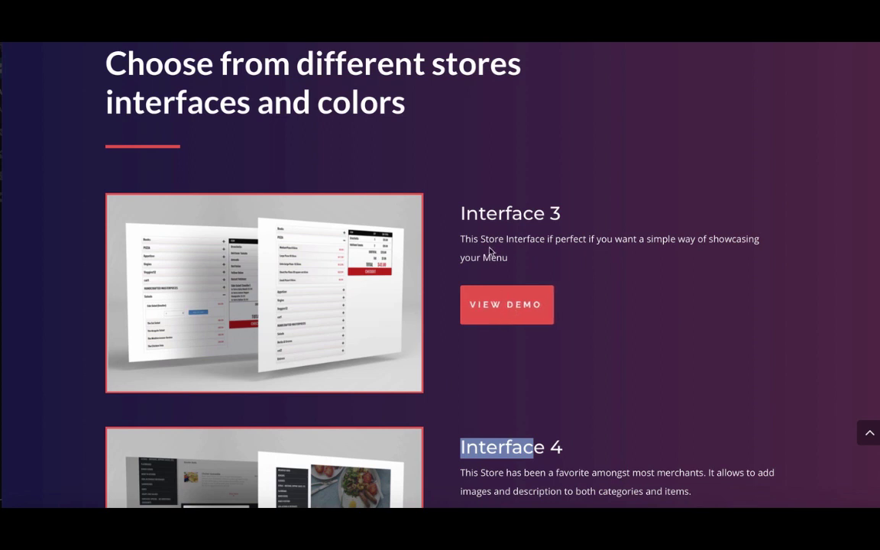
drag(464, 214, 564, 214)
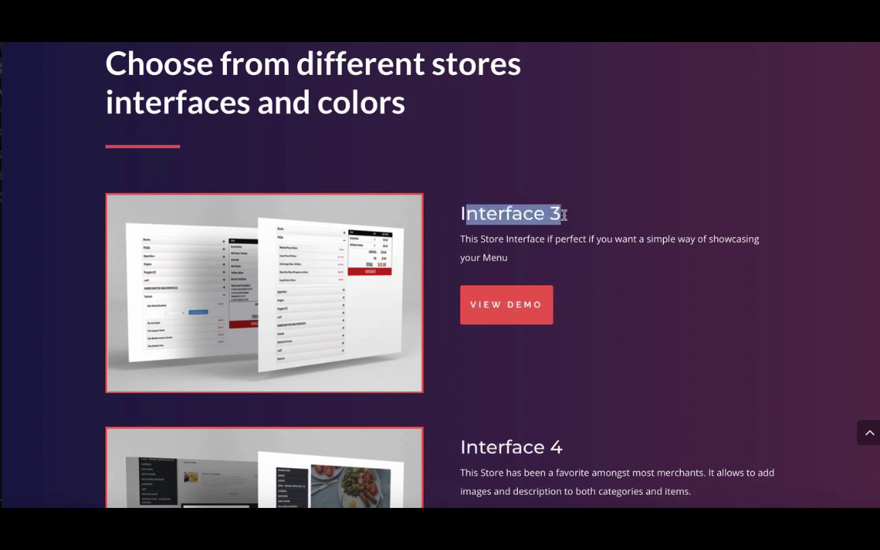
Open the live demo of Interface 3.
click(510, 307)
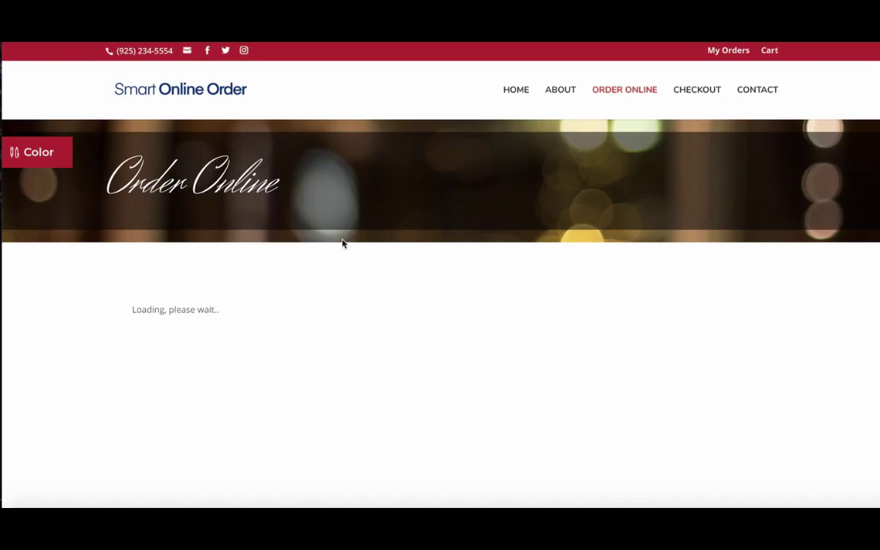
scroll(305, 259, down, 4)
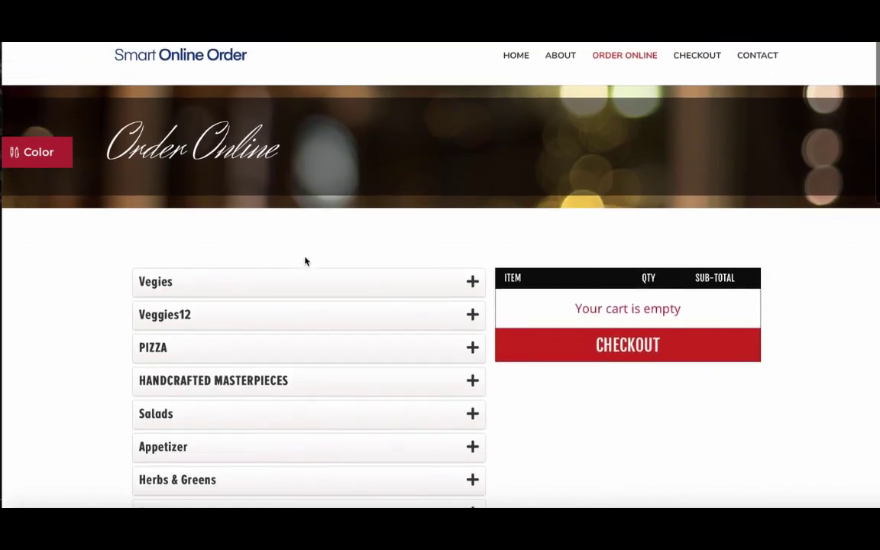
scroll(307, 302, up, 2)
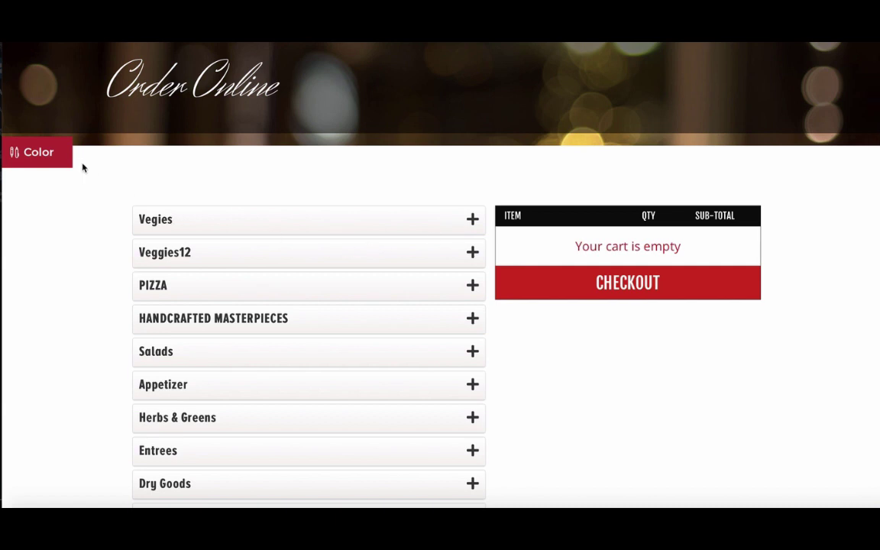
Preview the order page in yellow, blue, teal and black colour themes.
click(53, 159)
click(99, 174)
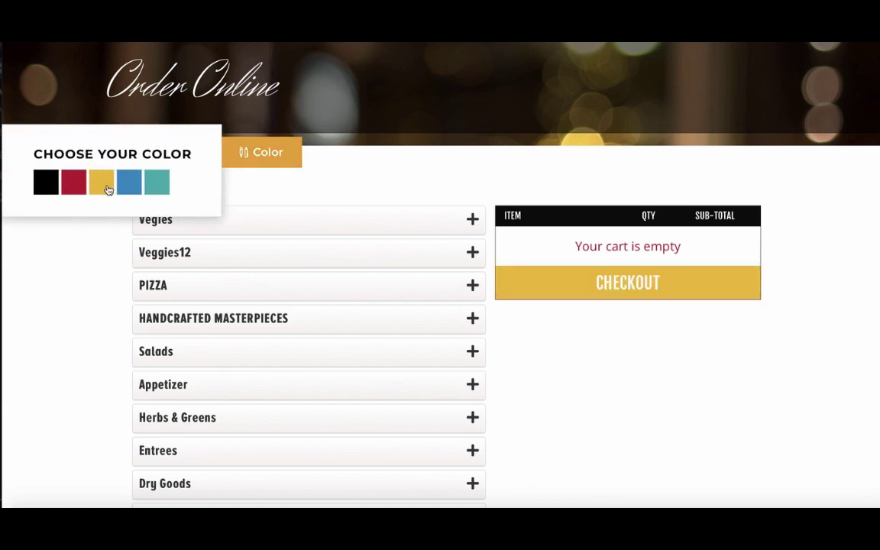
click(128, 189)
click(150, 180)
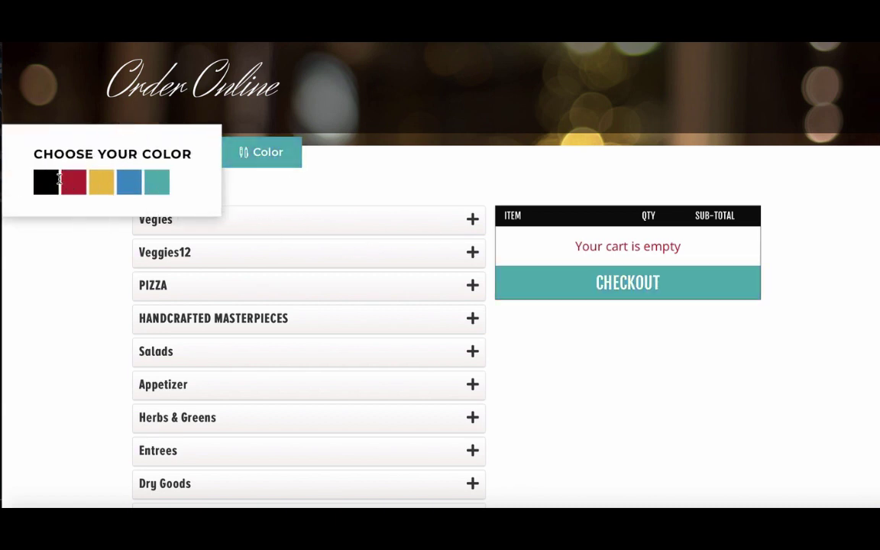
click(55, 183)
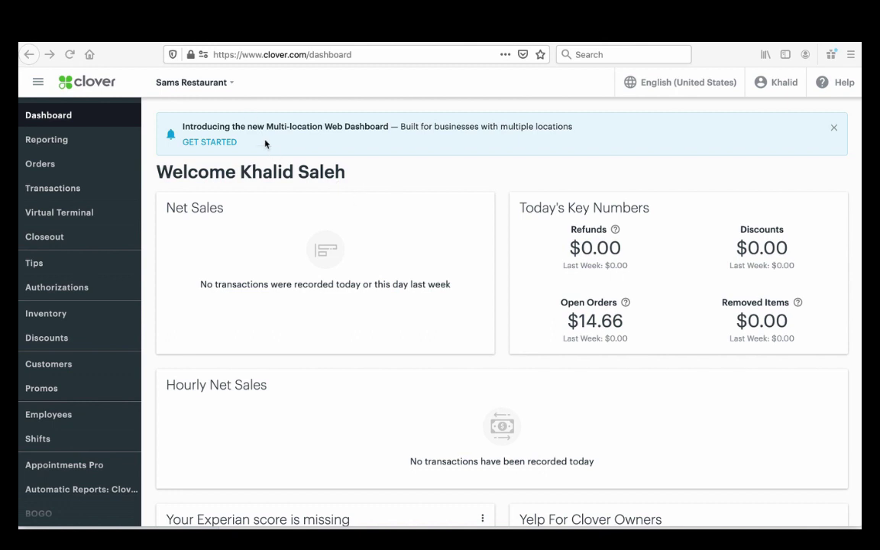
Switch the dashboard from Sams Restaurant to Mikes Restaurant using the business dropdown.
click(232, 83)
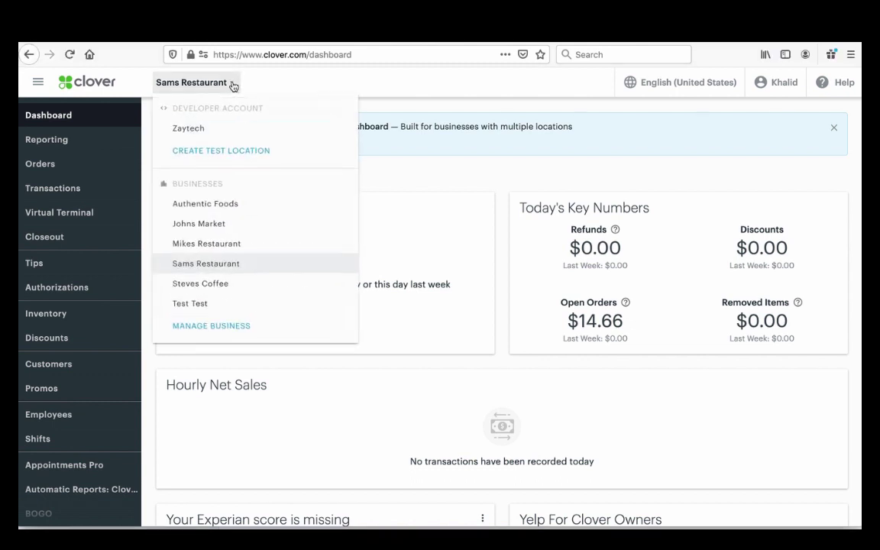
click(197, 244)
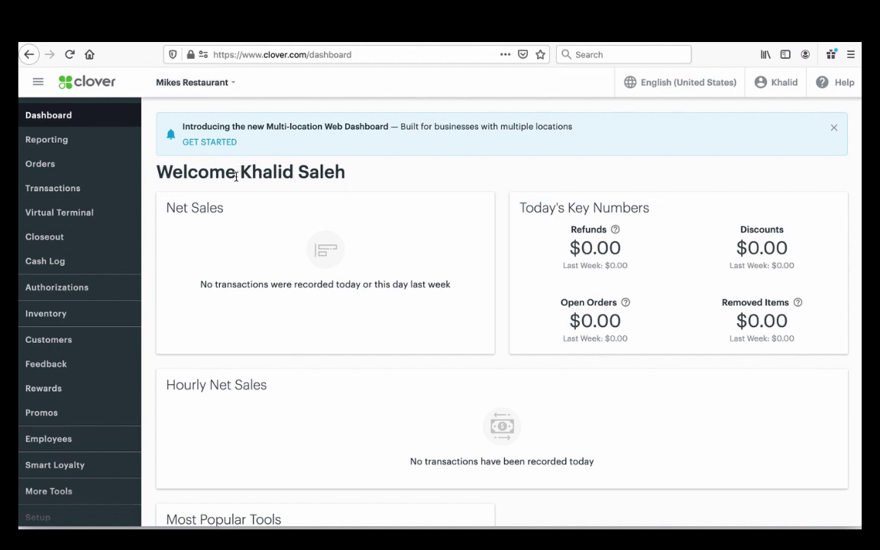
scroll(126, 382, down, 1)
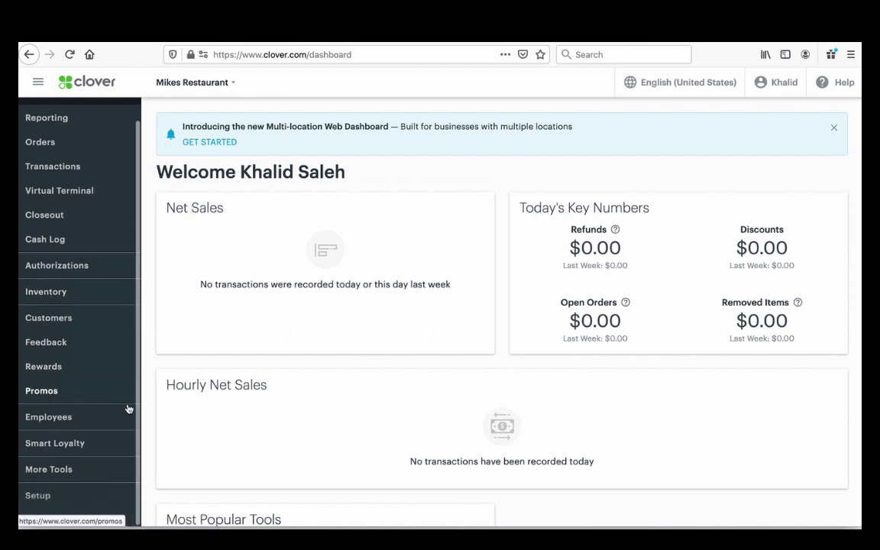
click(80, 473)
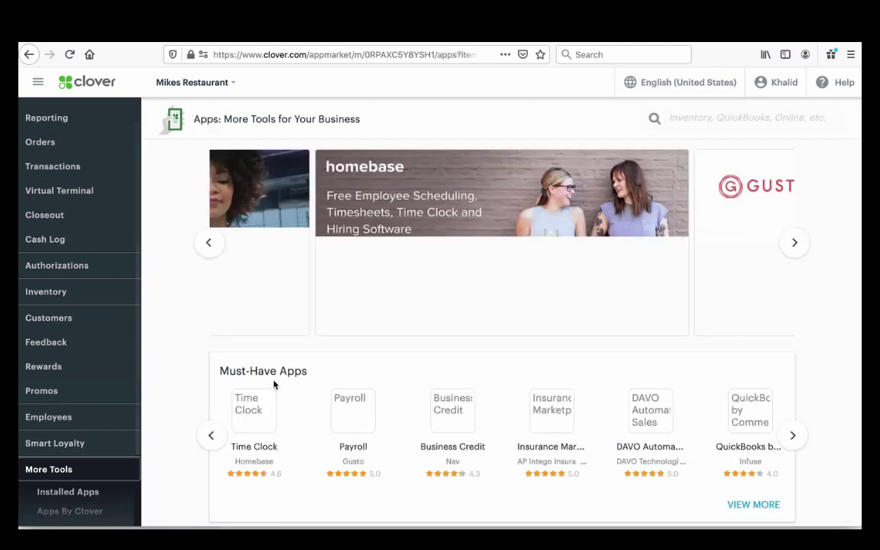
Search the app market for 'smart online order' and open the Smart Online Order + Wordpress result.
click(699, 120)
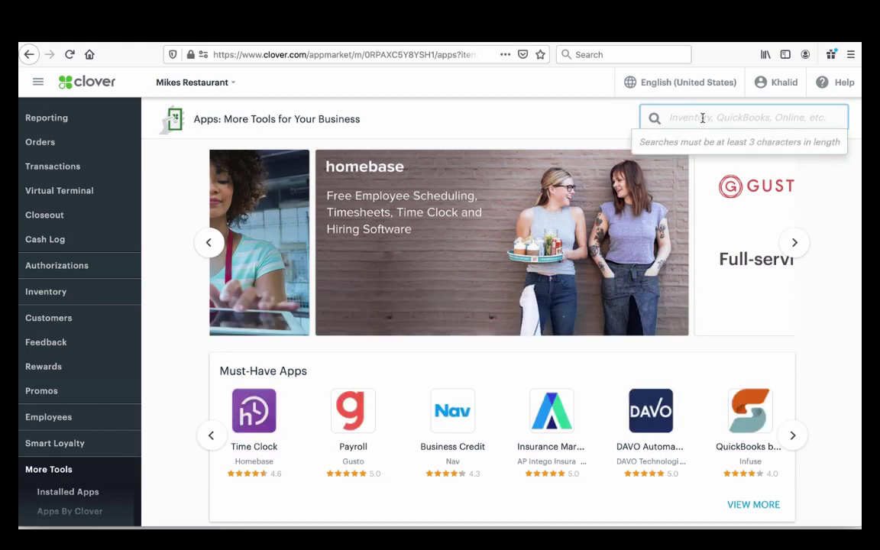
text(sna)
key(BackSpace)
key(BackSpace)
text(m)
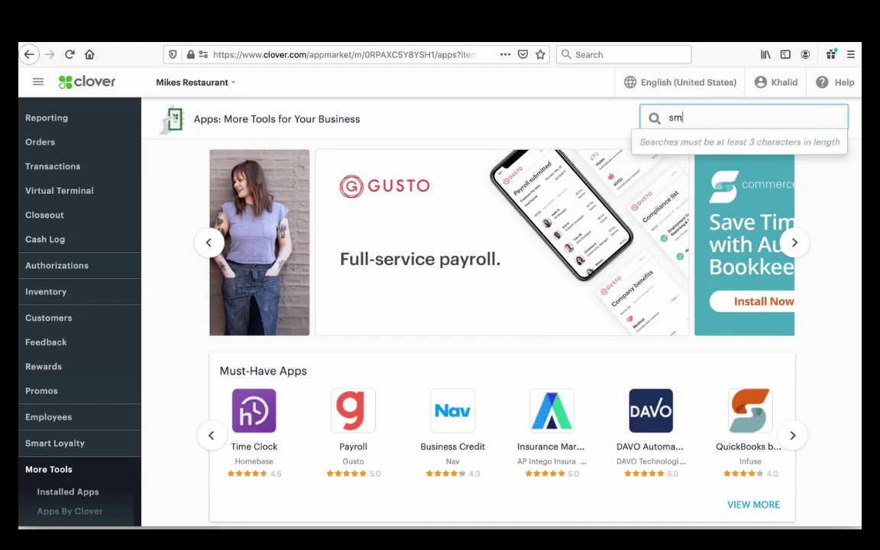
text(art onlie ord)
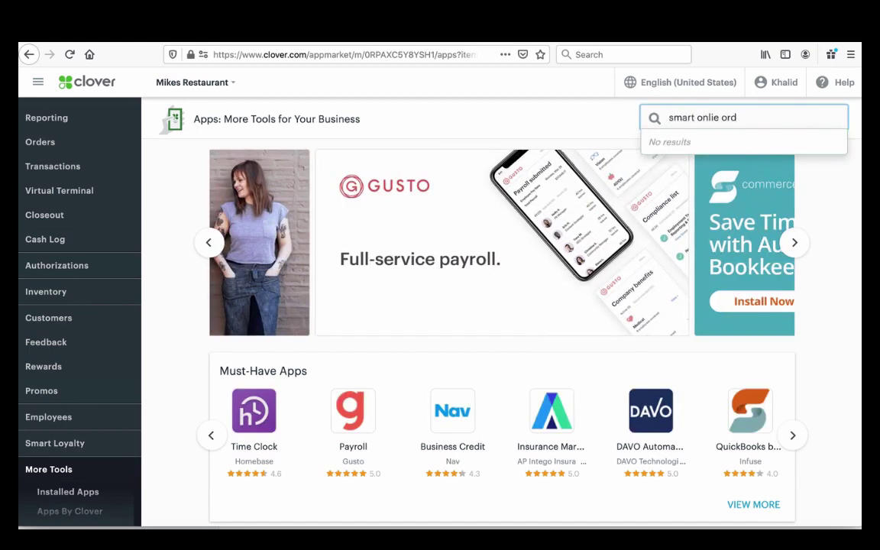
key(BackSpace)
key(BackSpace)
key(BackSpace)
key(BackSpace)
text(ne order)
key(Return)
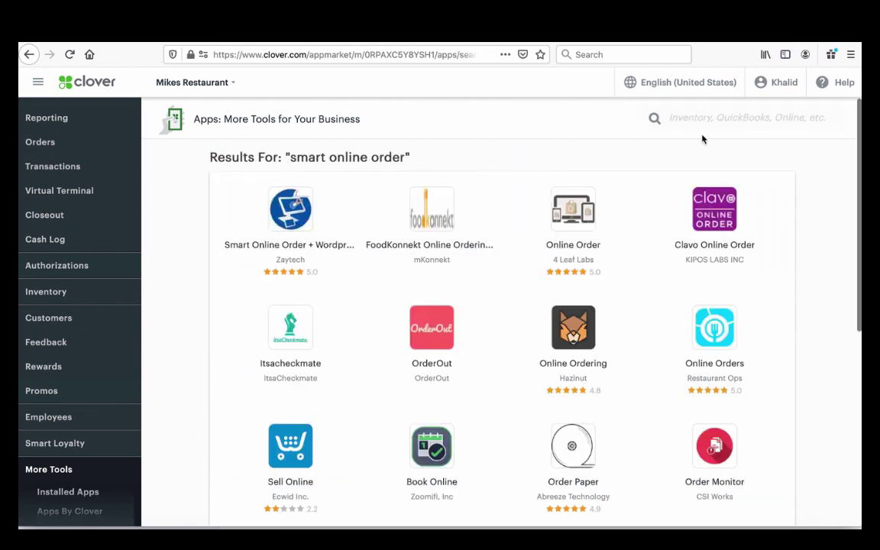
click(292, 243)
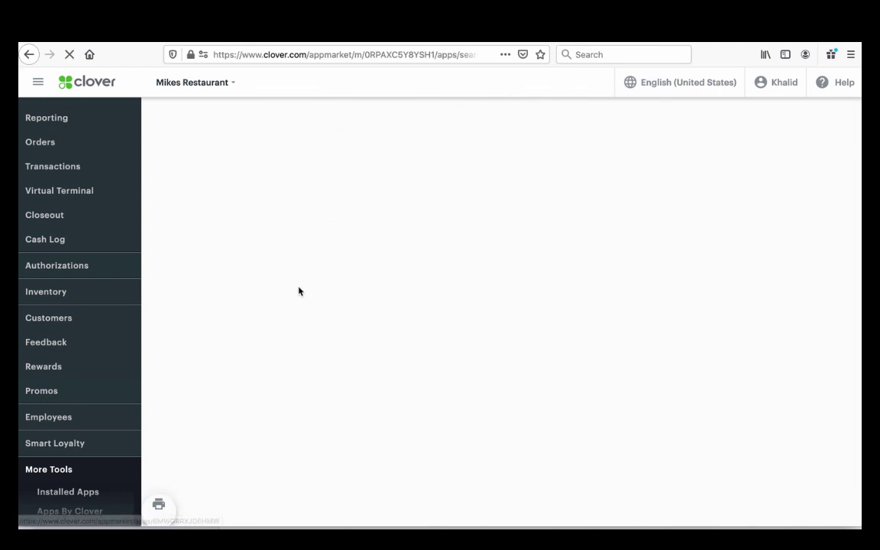
Connect Smart Online Order + Wordpress to the business and review the subscription tiers.
scroll(567, 353, down, 2)
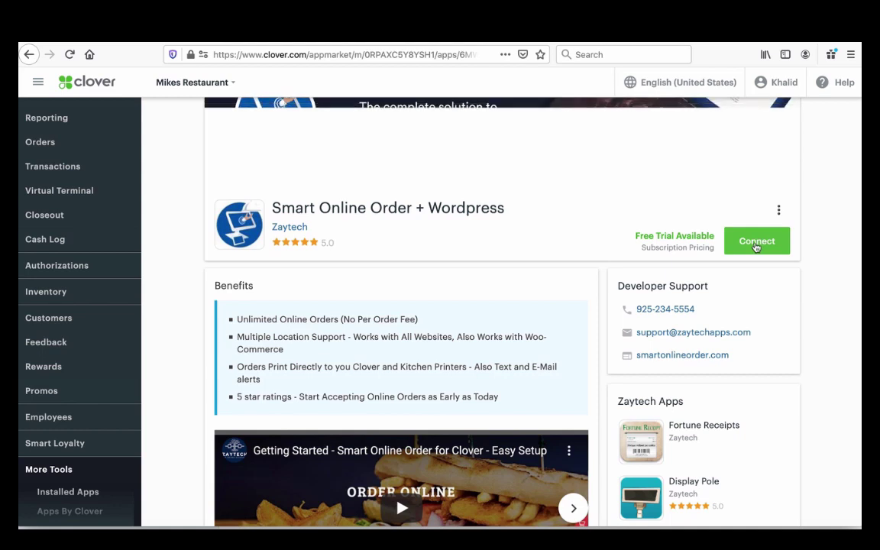
click(756, 244)
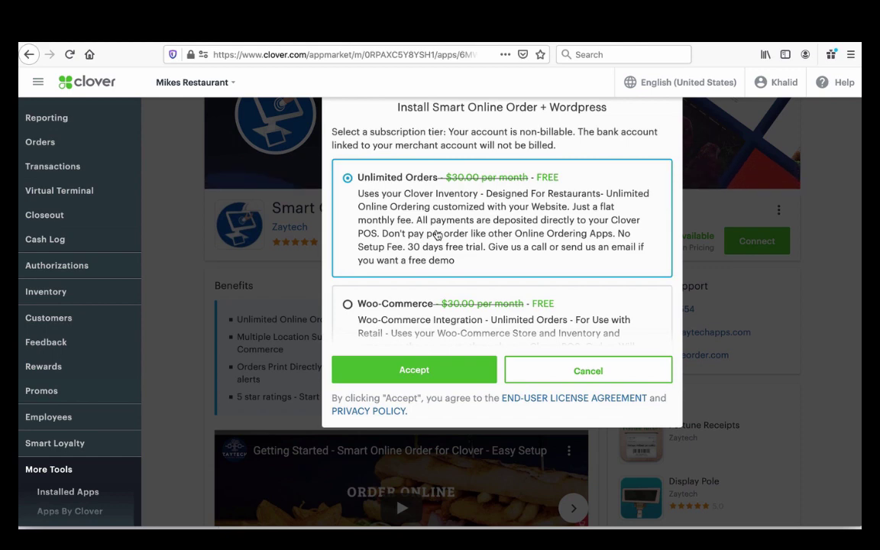
scroll(428, 229, down, 4)
scroll(419, 231, up, 4)
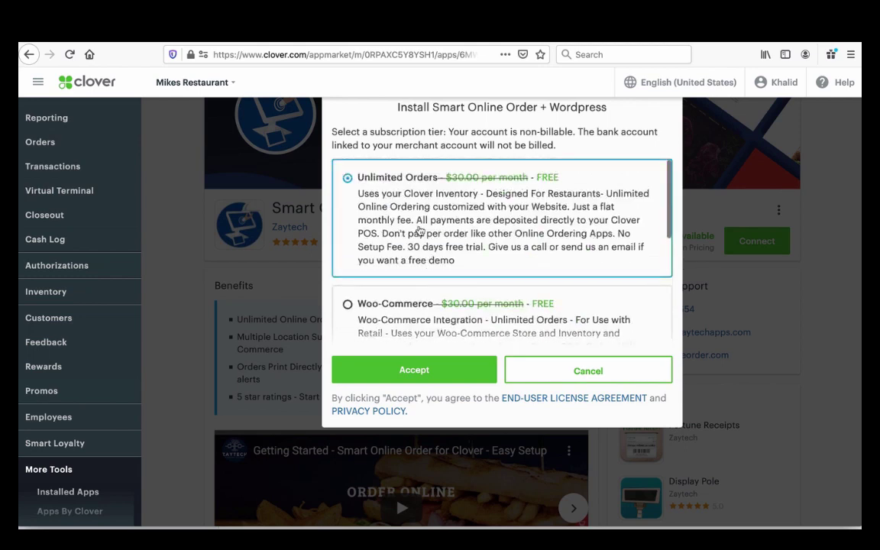
scroll(415, 206, down, 1)
scroll(414, 207, up, 1)
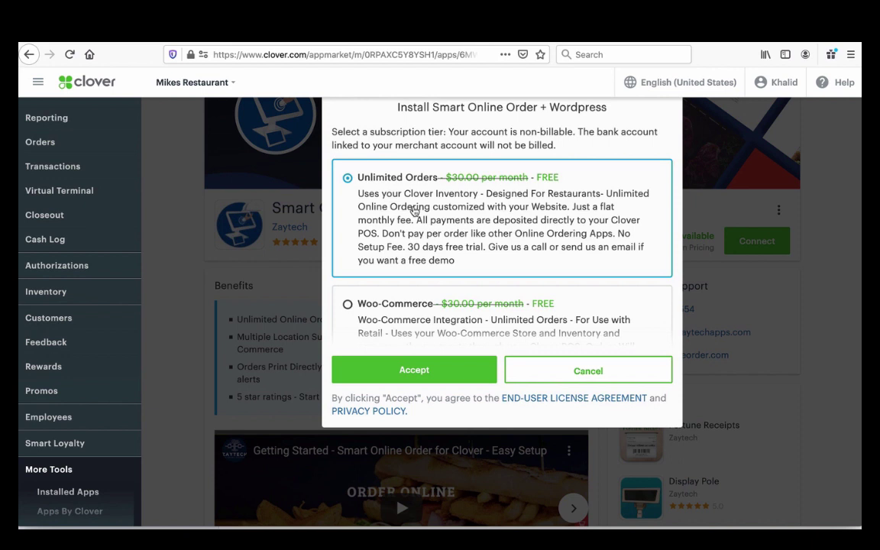
scroll(409, 215, down, 3)
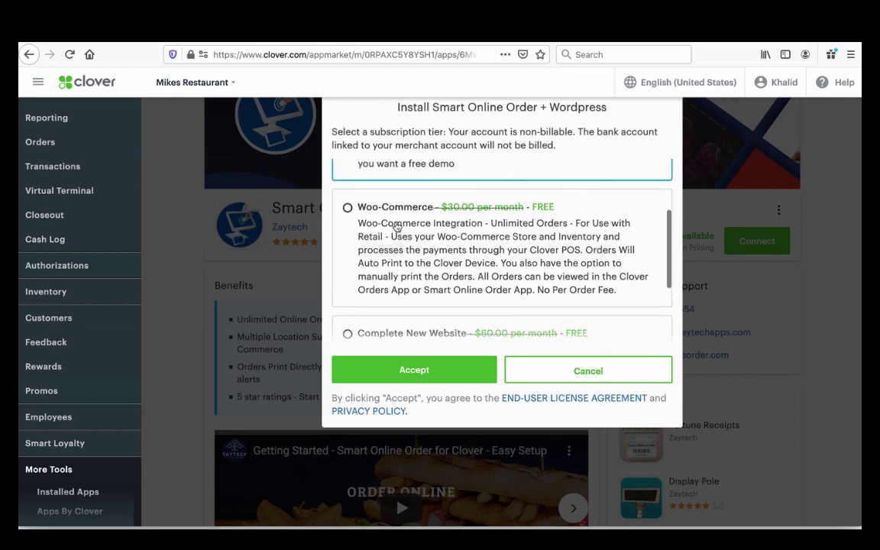
scroll(386, 228, up, 1)
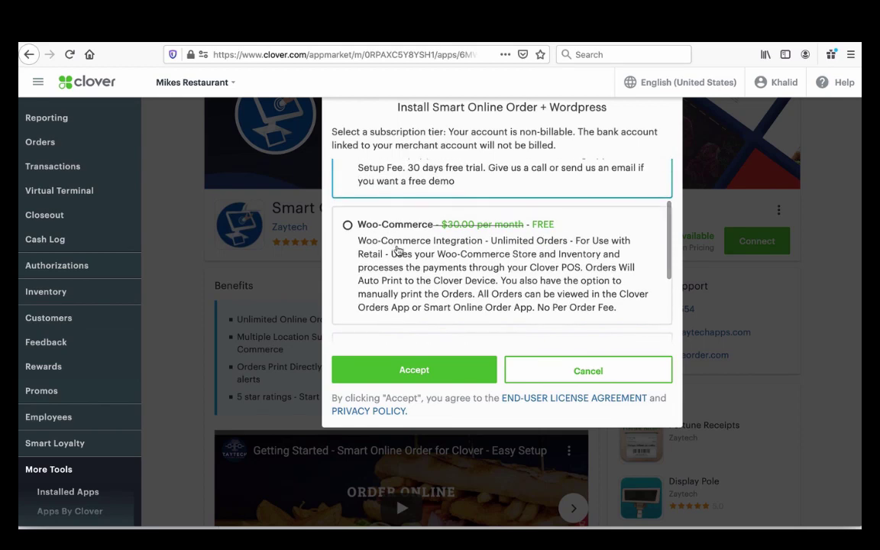
scroll(398, 255, up, 2)
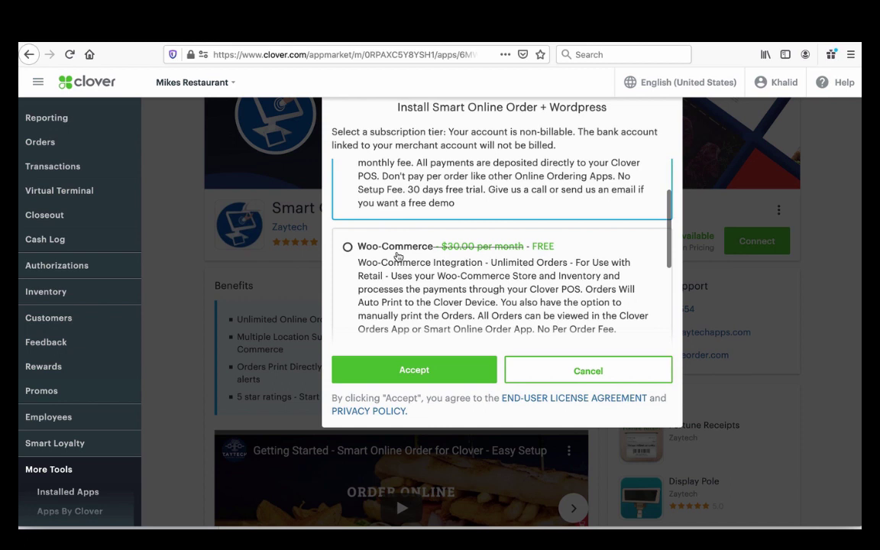
Keep the free Unlimited Orders tier and accept to install the app.
scroll(418, 268, down, 1)
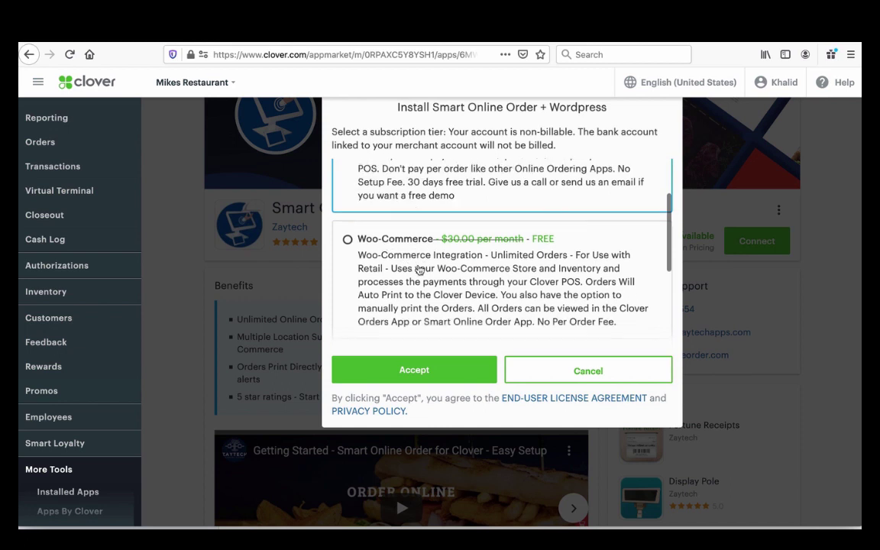
scroll(418, 269, down, 1)
scroll(419, 270, down, 1)
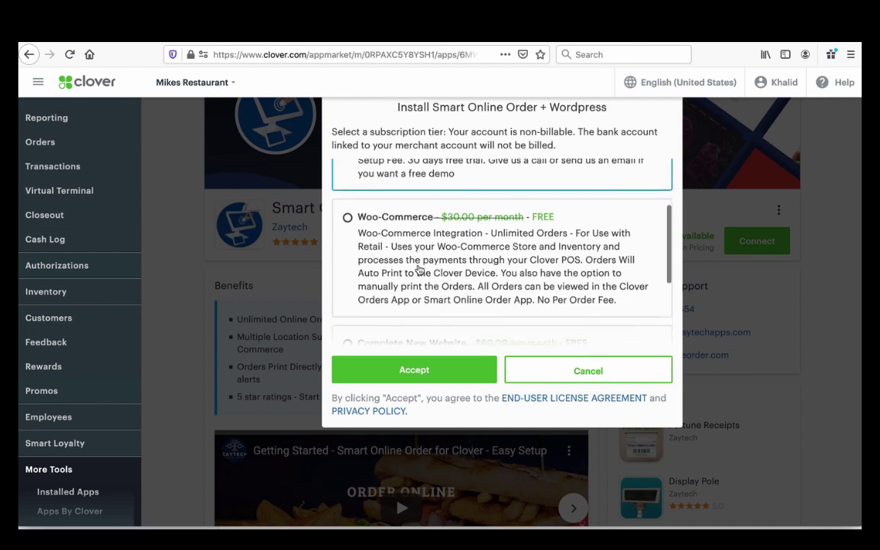
scroll(418, 269, up, 1)
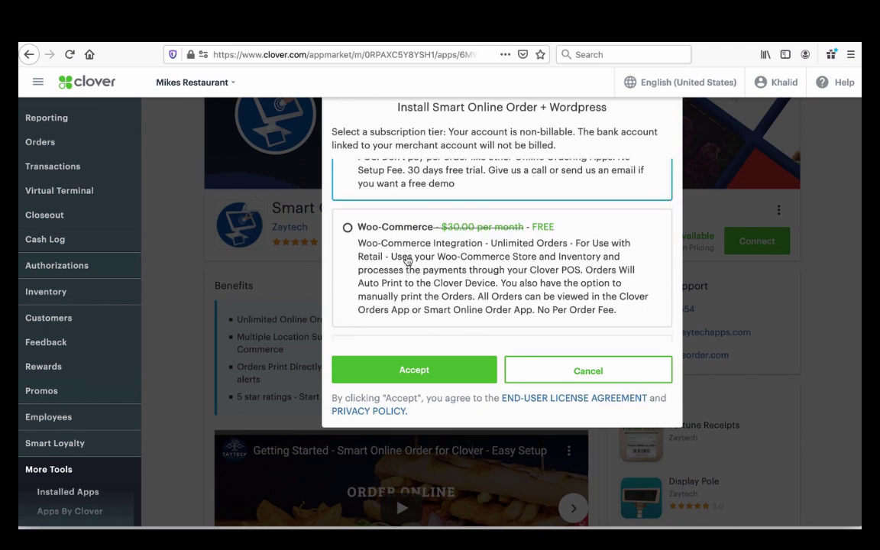
scroll(425, 267, up, 1)
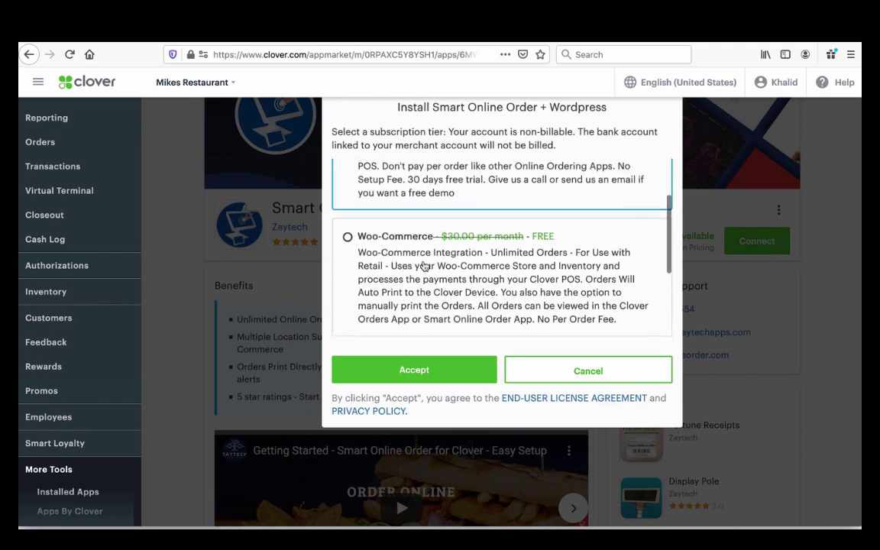
scroll(423, 265, down, 1)
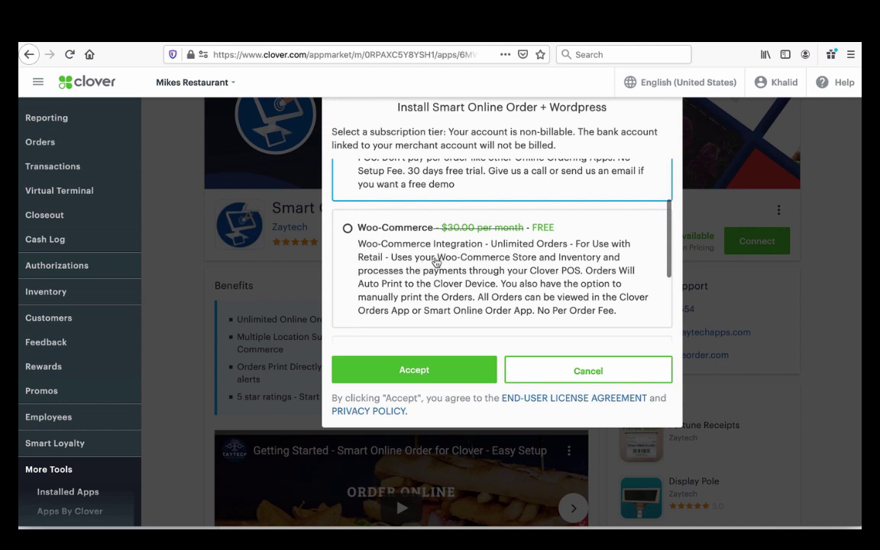
scroll(422, 271, down, 1)
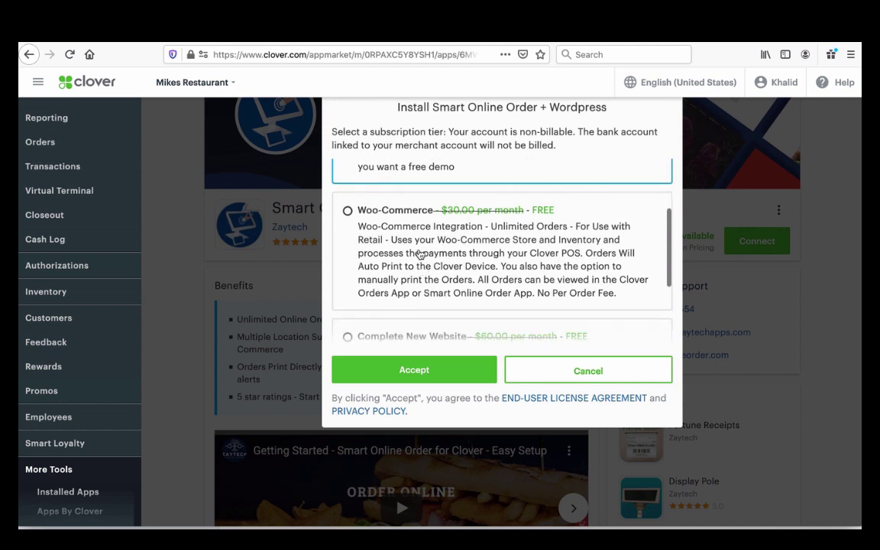
scroll(389, 254, up, 1)
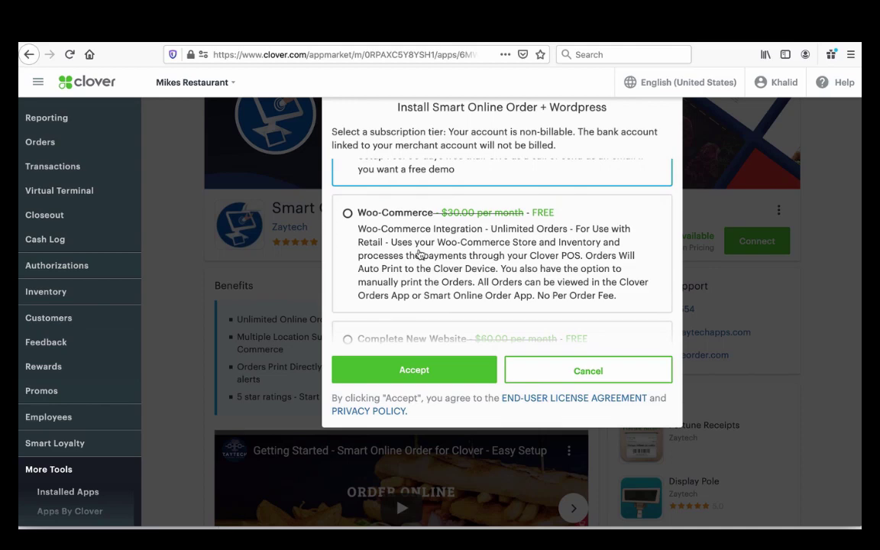
scroll(419, 254, up, 2)
scroll(409, 260, down, 1)
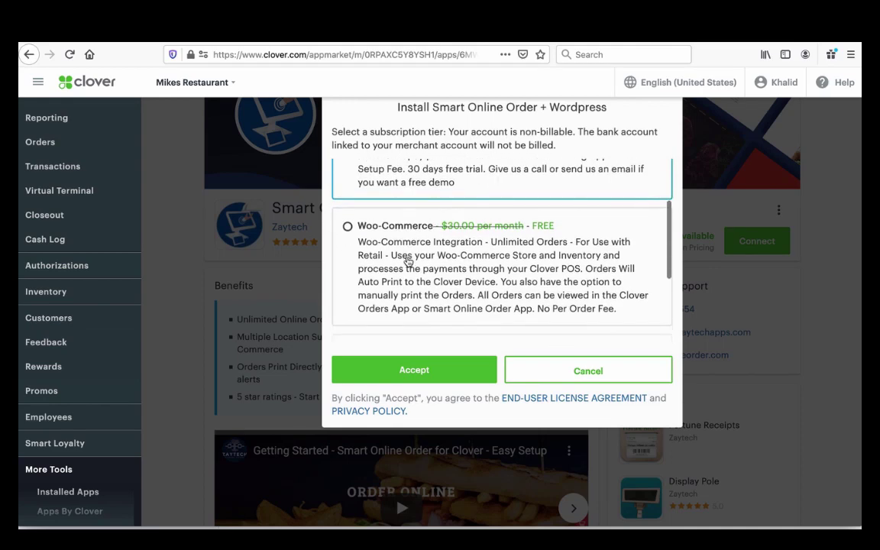
scroll(409, 261, up, 1)
scroll(409, 262, up, 3)
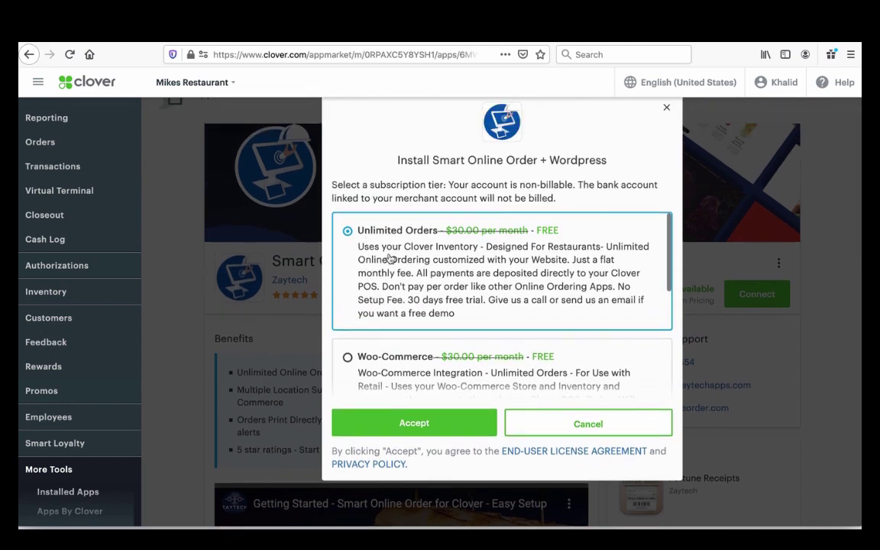
scroll(408, 271, down, 1)
scroll(409, 271, down, 3)
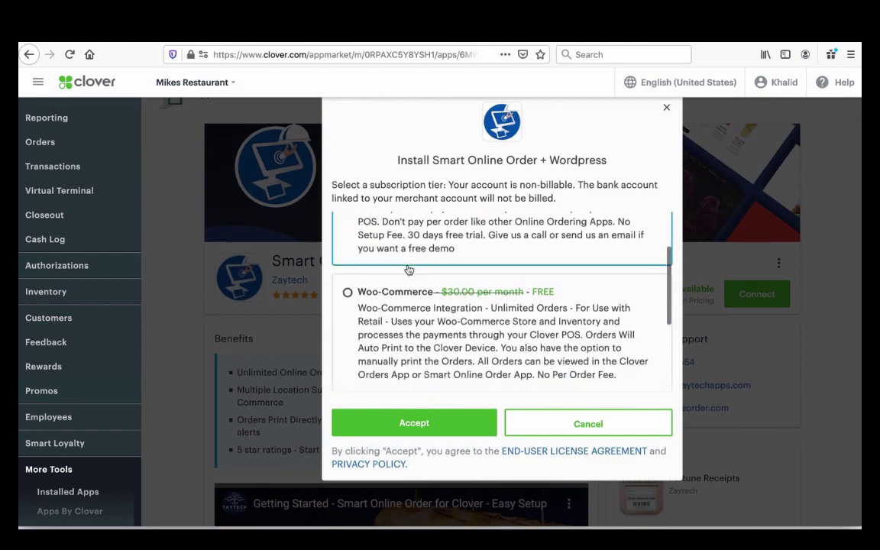
scroll(374, 275, down, 4)
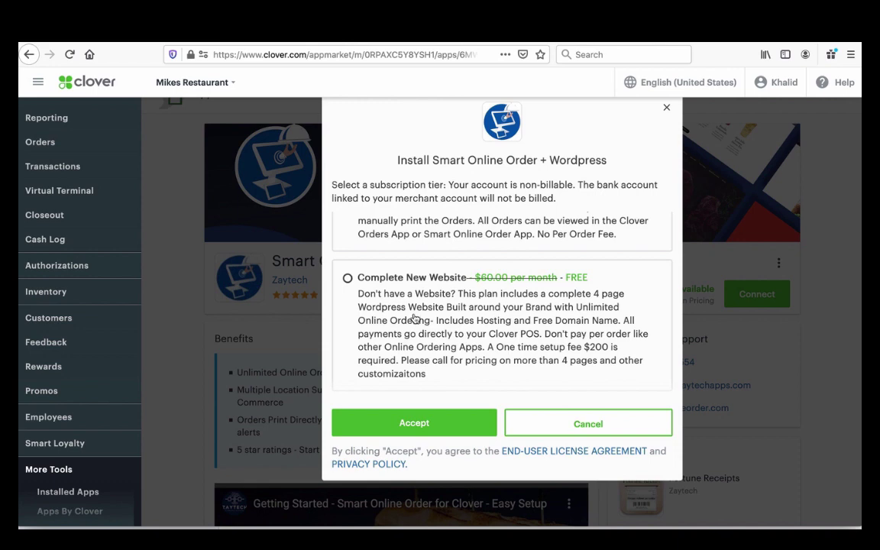
scroll(436, 317, up, 5)
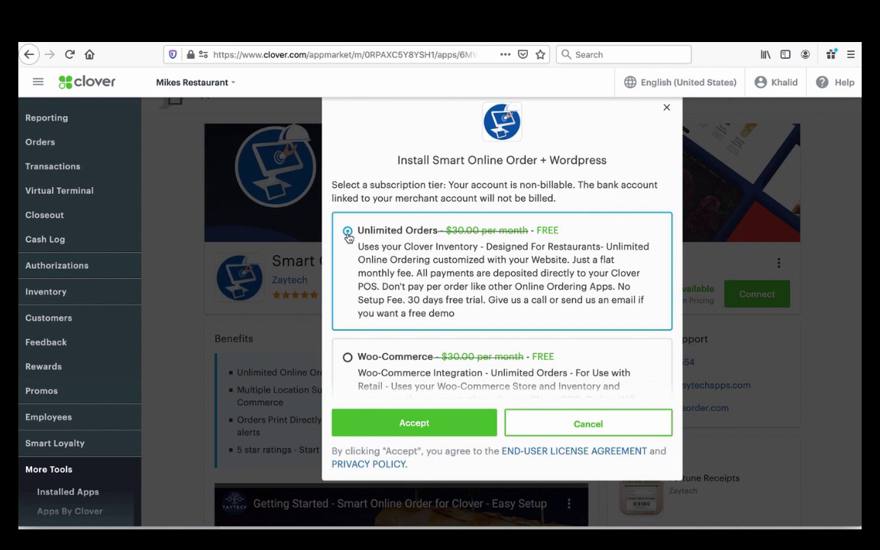
click(420, 422)
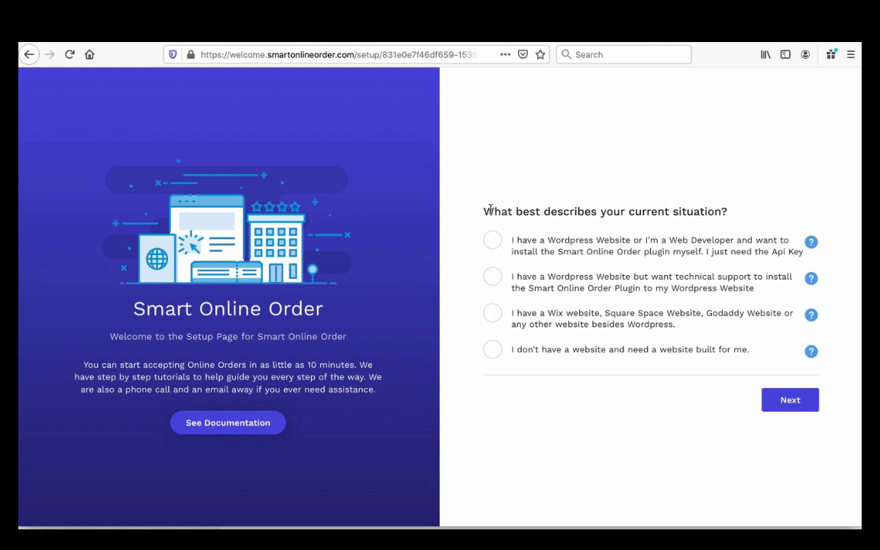
Answer the situation question with 'I don't have a website and need a website built for me.'.
drag(484, 211, 729, 212)
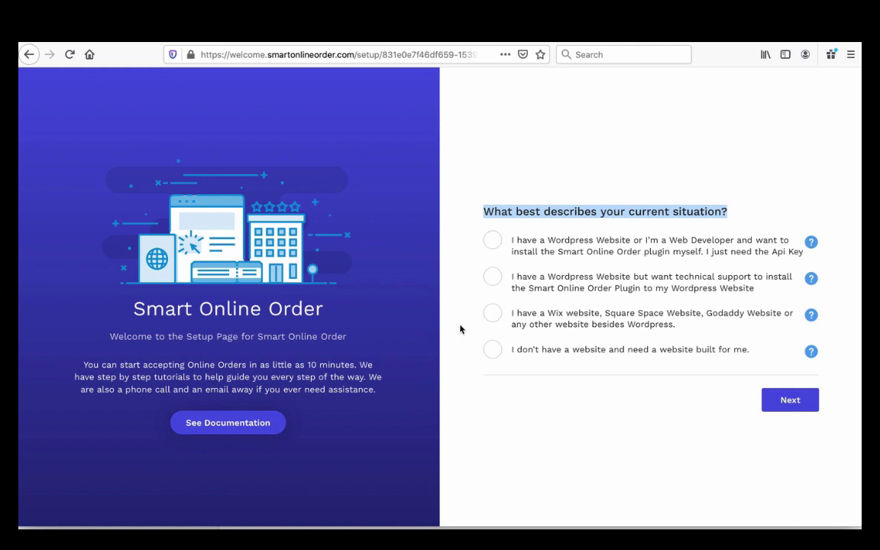
click(493, 314)
click(493, 351)
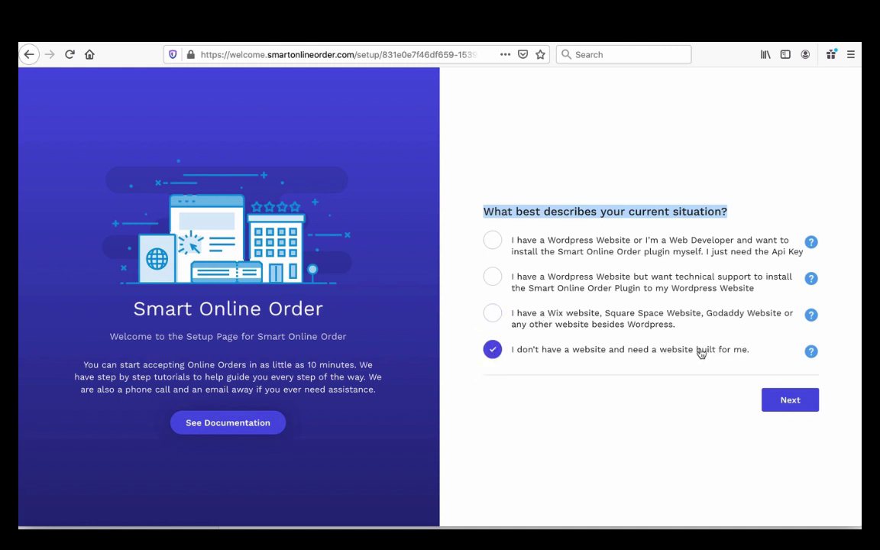
Read the no-website info, then pick the Wix/Square Space option and continue to Choose a Name.
click(811, 352)
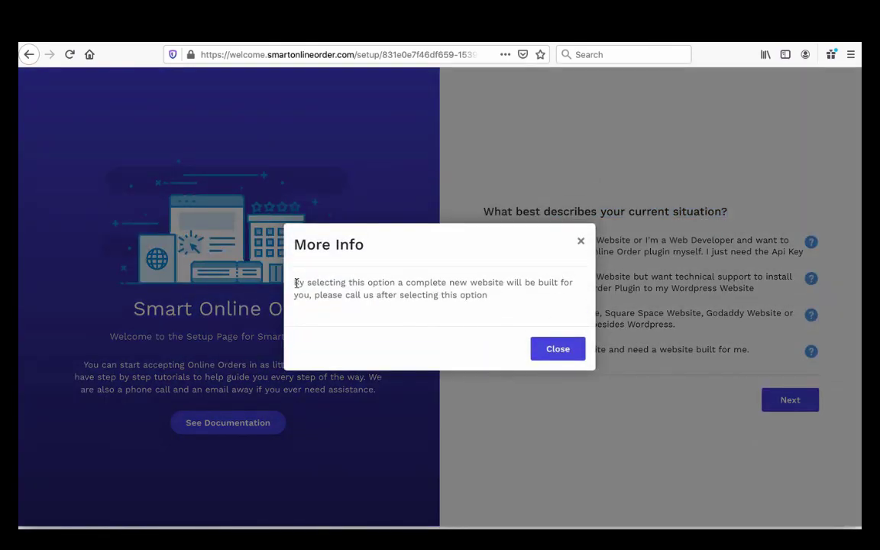
drag(294, 284, 484, 296)
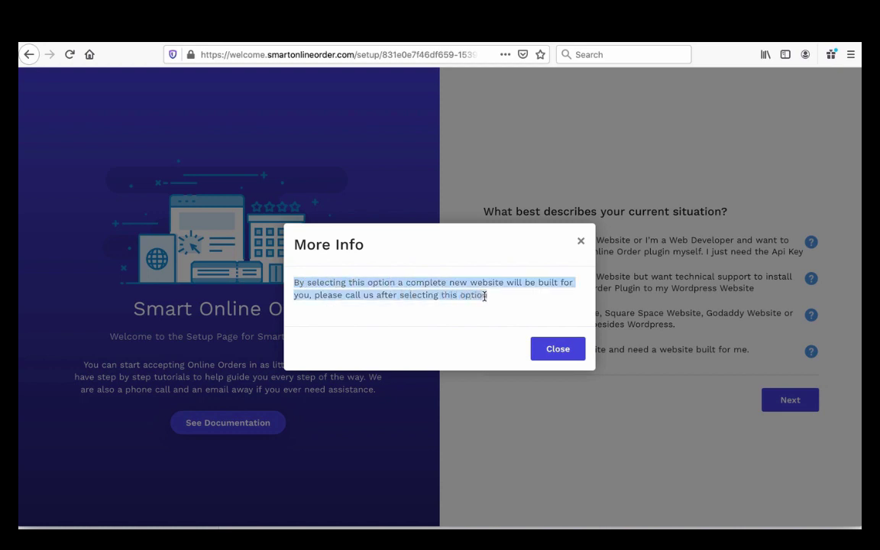
click(581, 241)
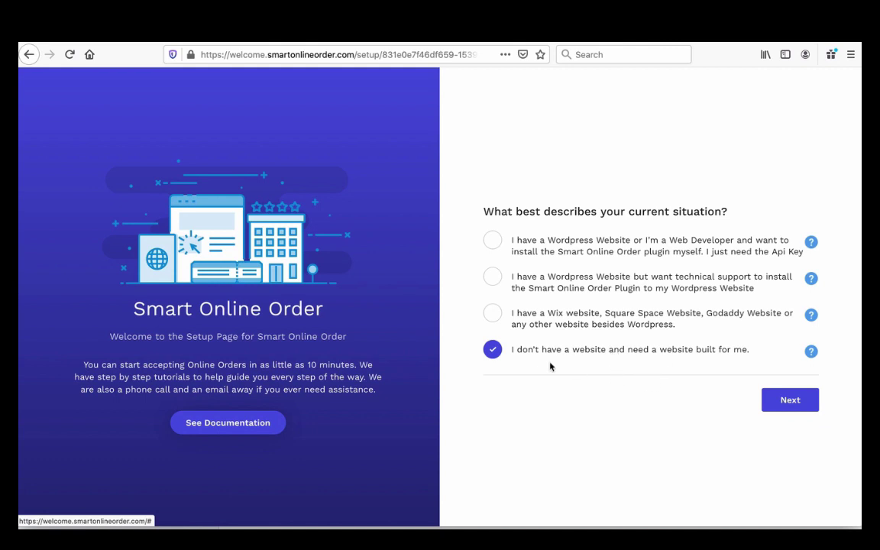
click(491, 319)
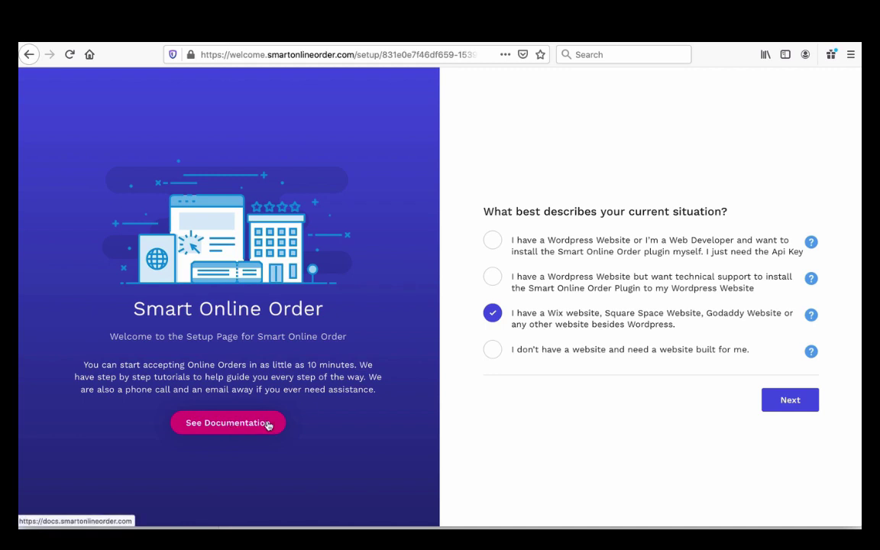
click(768, 403)
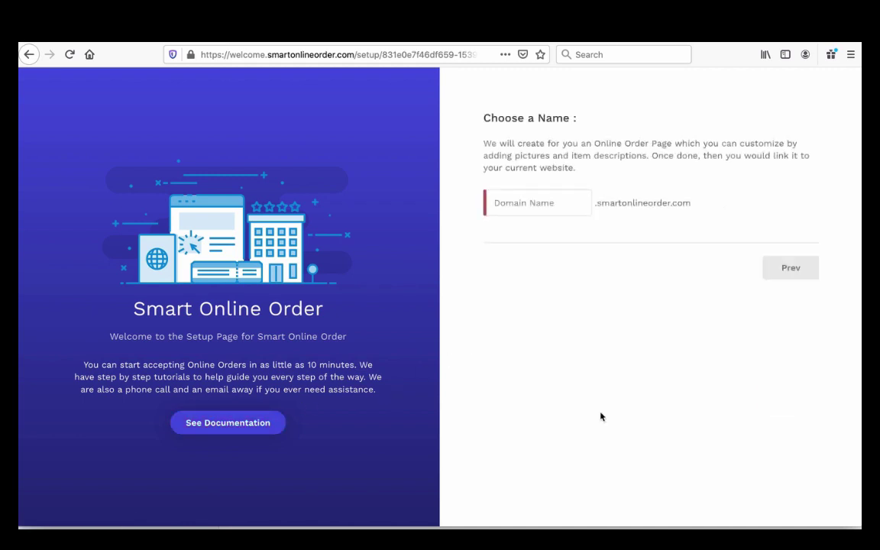
Test domain names mikespizza, jessicasbagels and mikessushi for availability, then clear the field.
click(513, 201)
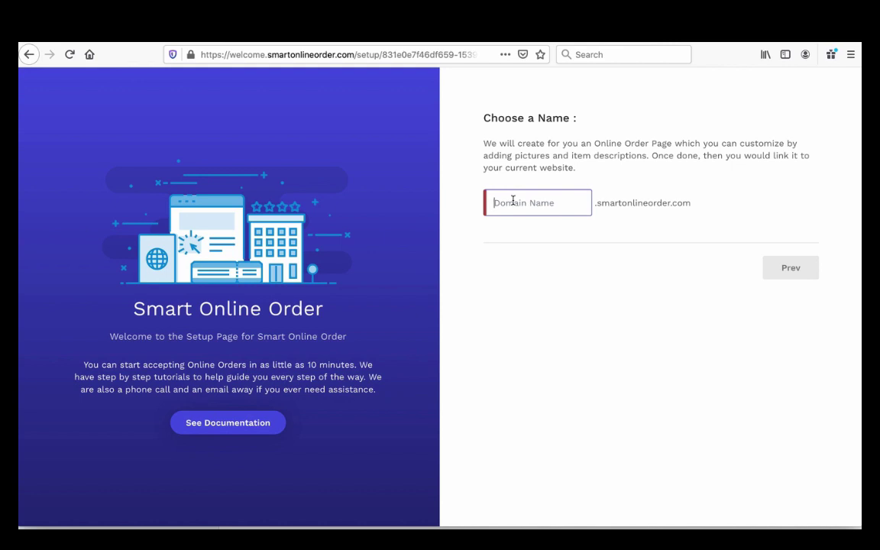
text(mi)
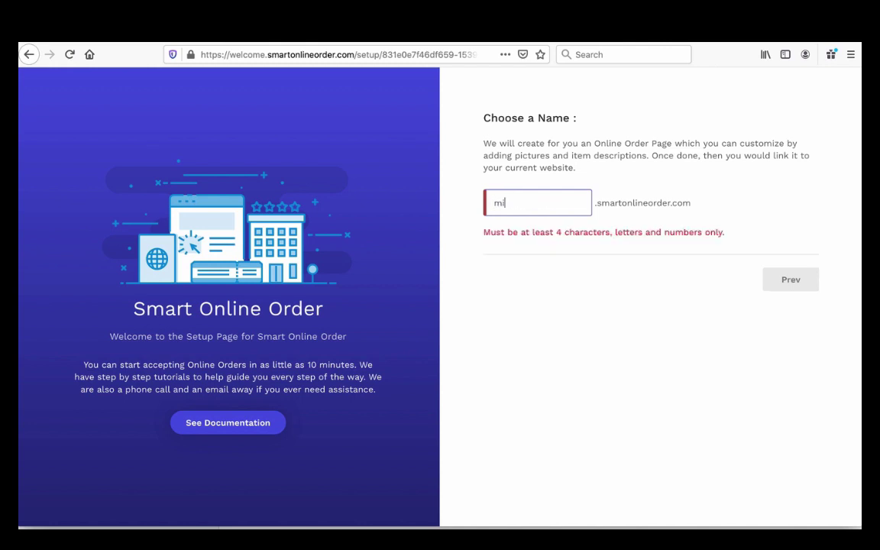
text(kes)
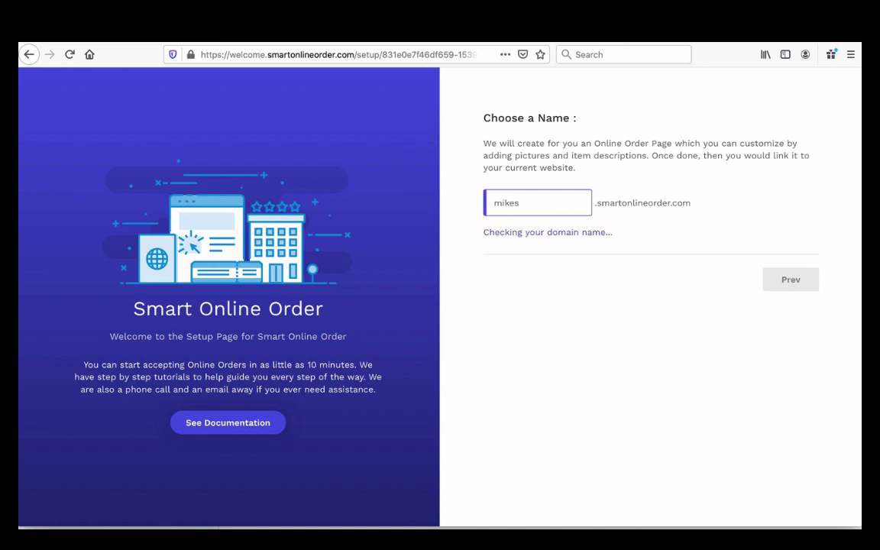
text(pizza)
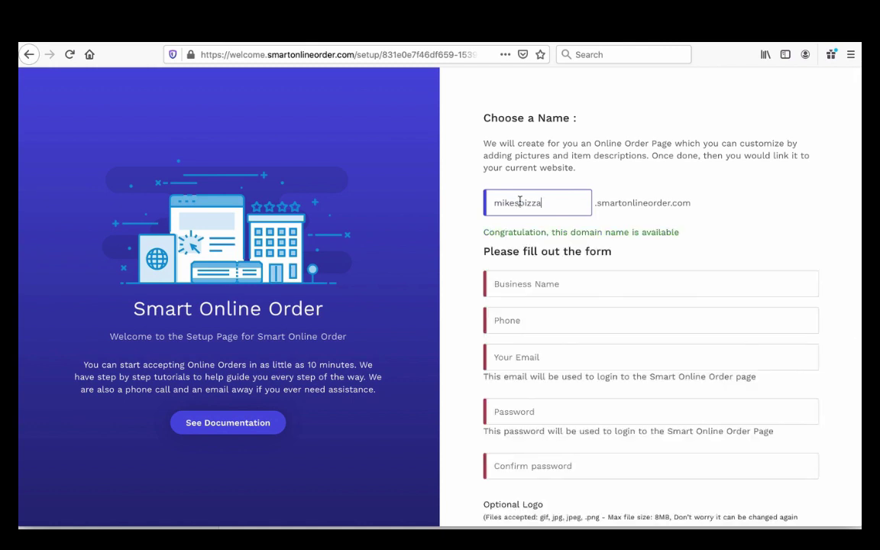
mouse_move(493, 202)
mouse_down()
mouse_move(544, 203)
mouse_move(486, 195)
mouse_up()
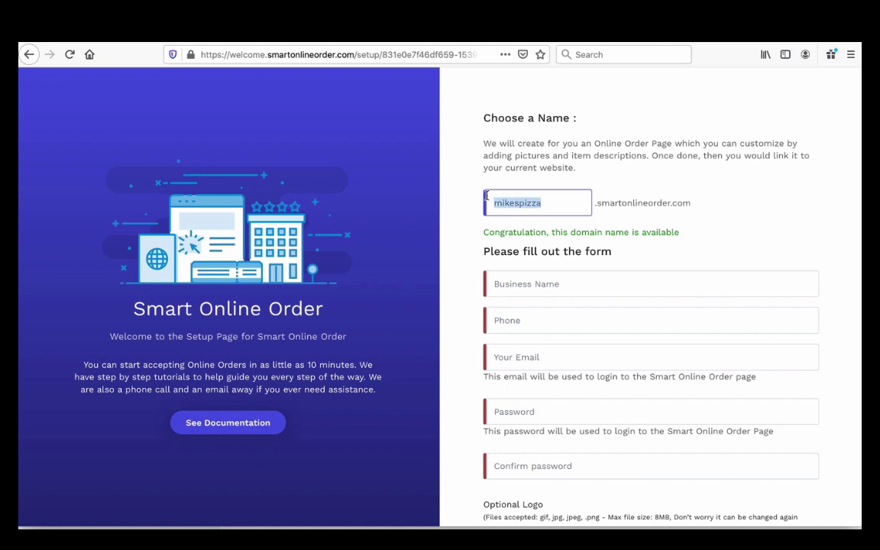
text(jessi)
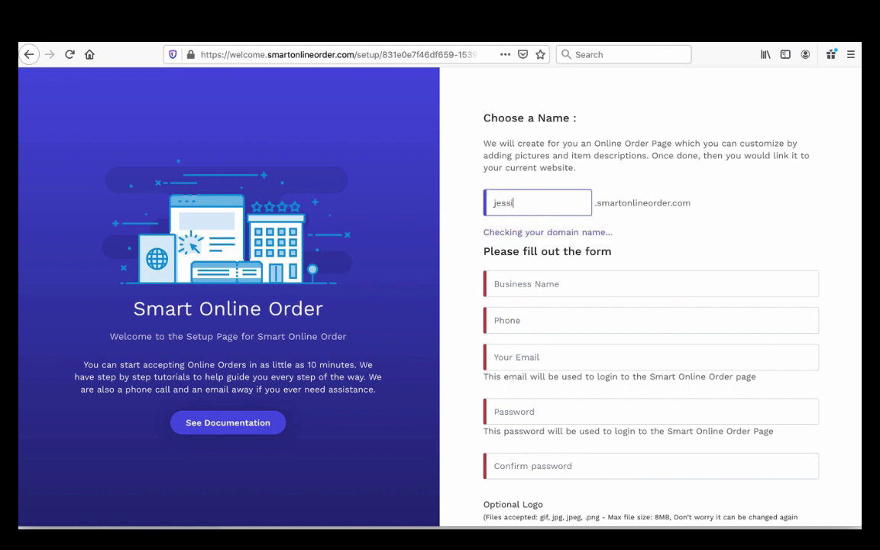
text(casbagels)
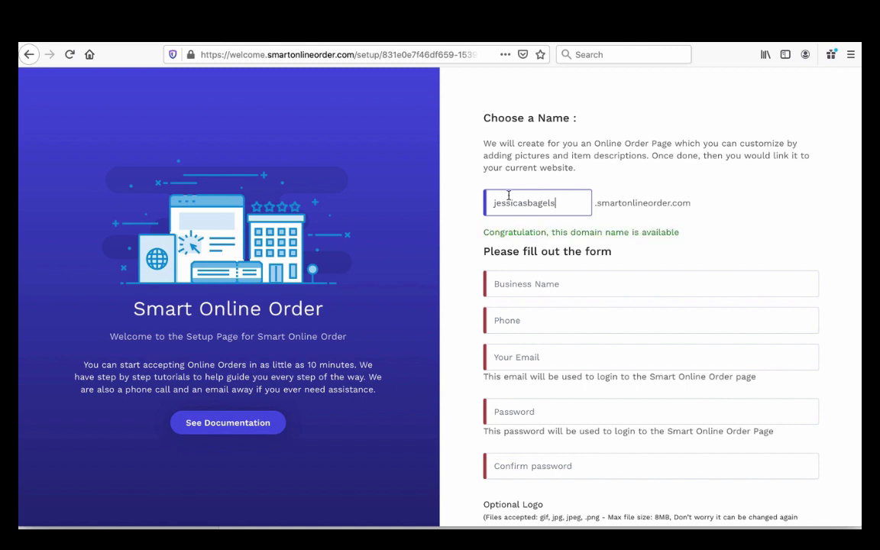
text(.com)
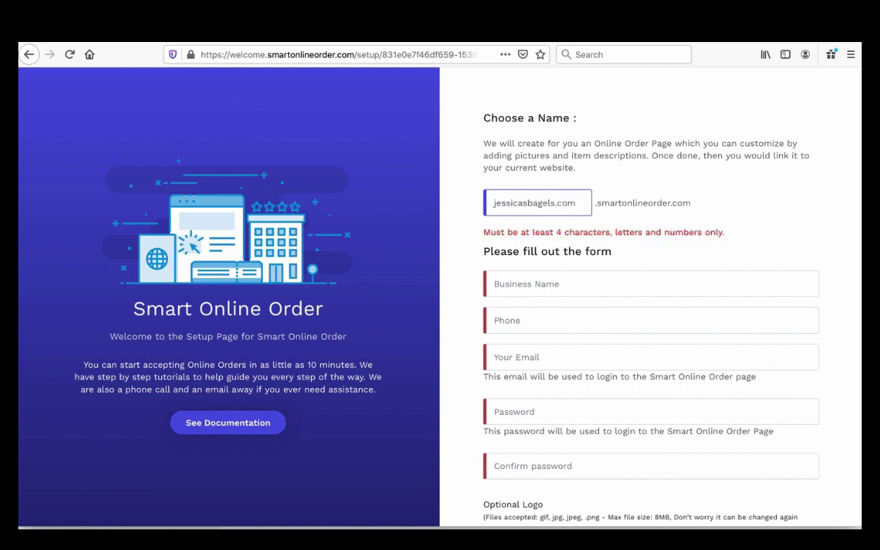
key(BackSpace)
key(BackSpace)
key(BackSpace)
key(BackSpace)
key(BackSpace)
key(BackSpace)
key(BackSpace)
key(BackSpace)
key(BackSpace)
key(BackSpace)
key(BackSpace)
key(BackSpace)
key(BackSpace)
key(BackSpace)
key(BackSpace)
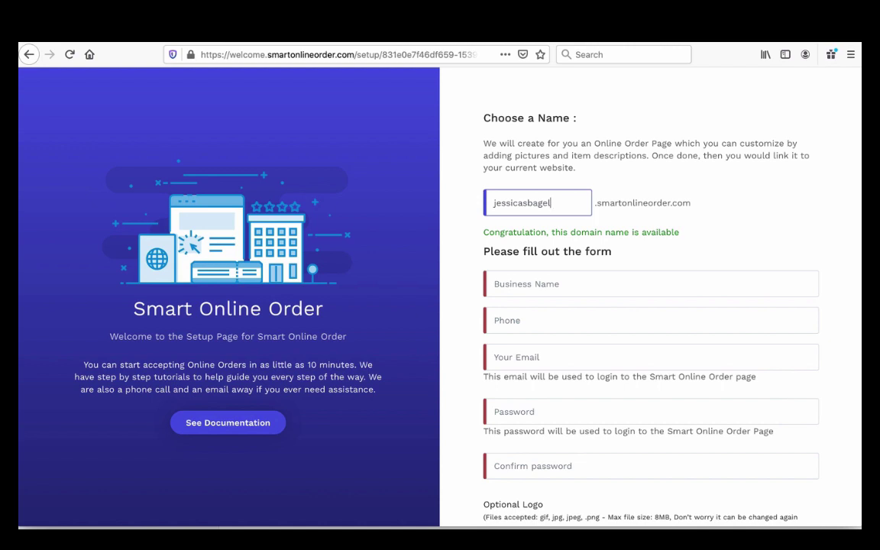
text(mikessushi)
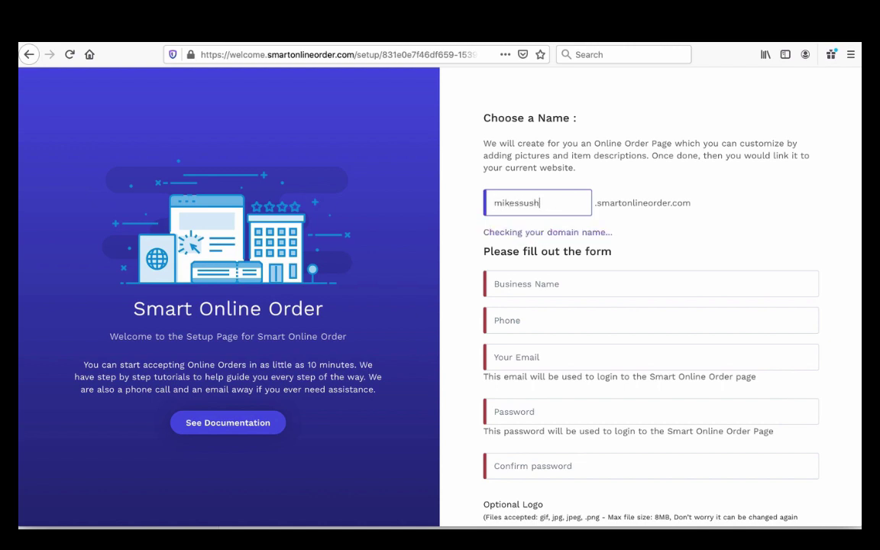
key(BackSpace)
key(BackSpace)
key(BackSpace)
key(BackSpace)
key(BackSpace)
key(BackSpace)
key(BackSpace)
key(BackSpace)
key(BackSpace)
key(BackSpace)
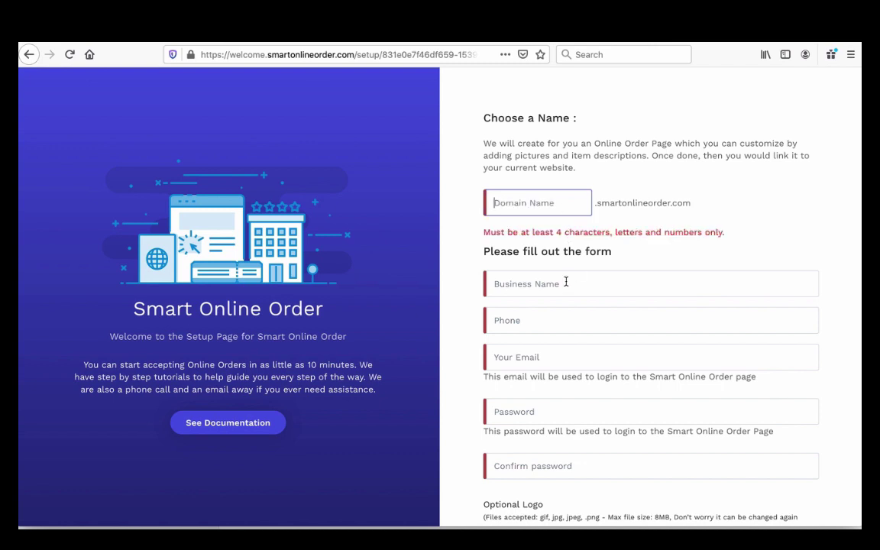
scroll(556, 288, down, 1)
scroll(554, 289, down, 2)
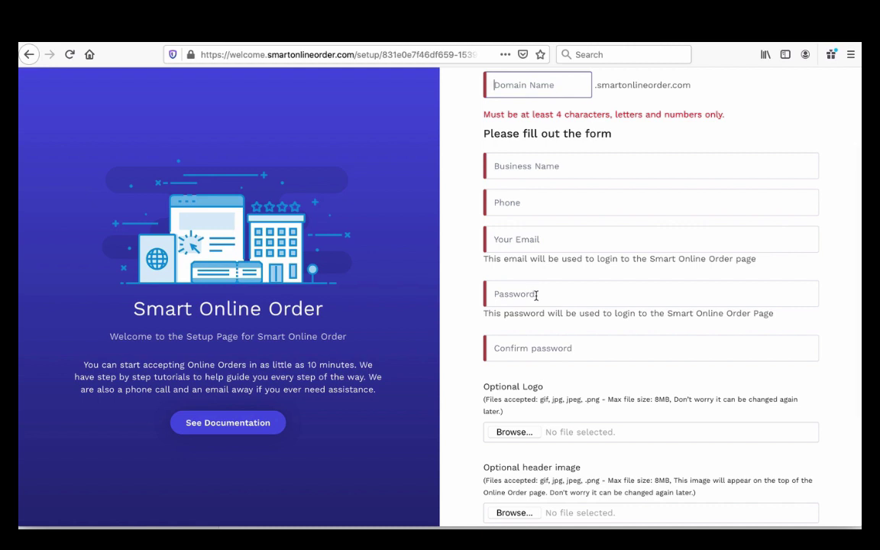
scroll(537, 295, down, 1)
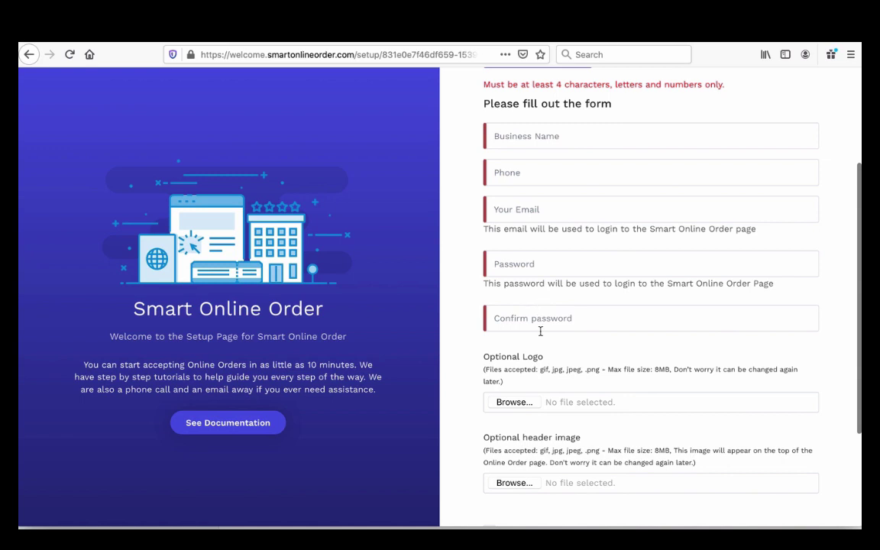
scroll(538, 336, down, 2)
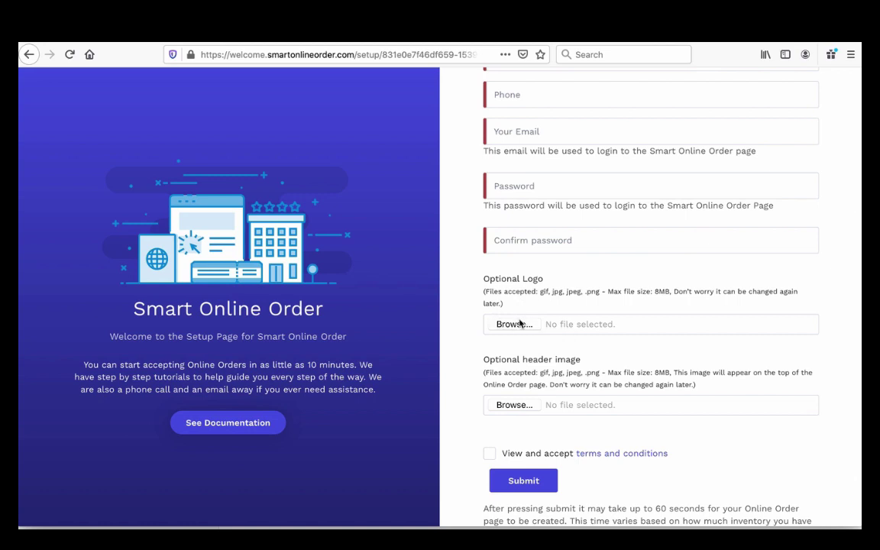
scroll(495, 321, down, 2)
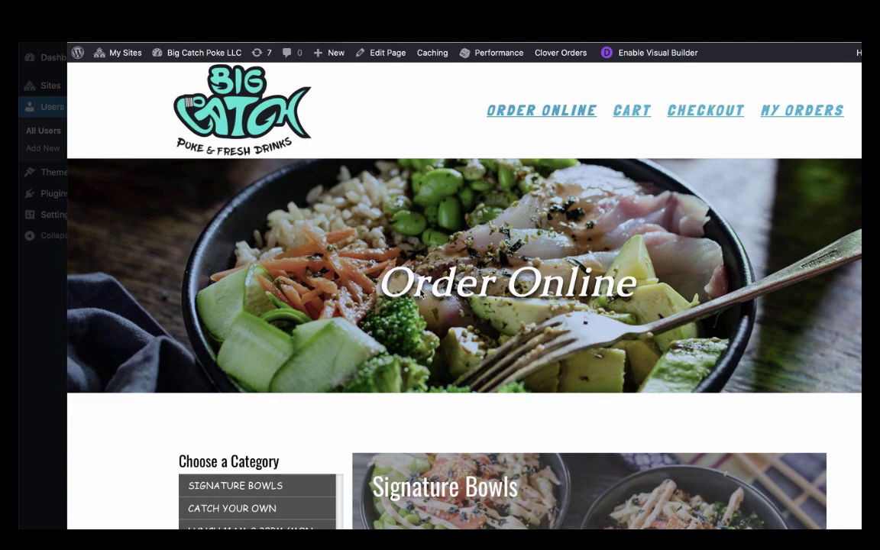
scroll(420, 292, down, 2)
scroll(420, 293, up, 2)
scroll(429, 323, down, 5)
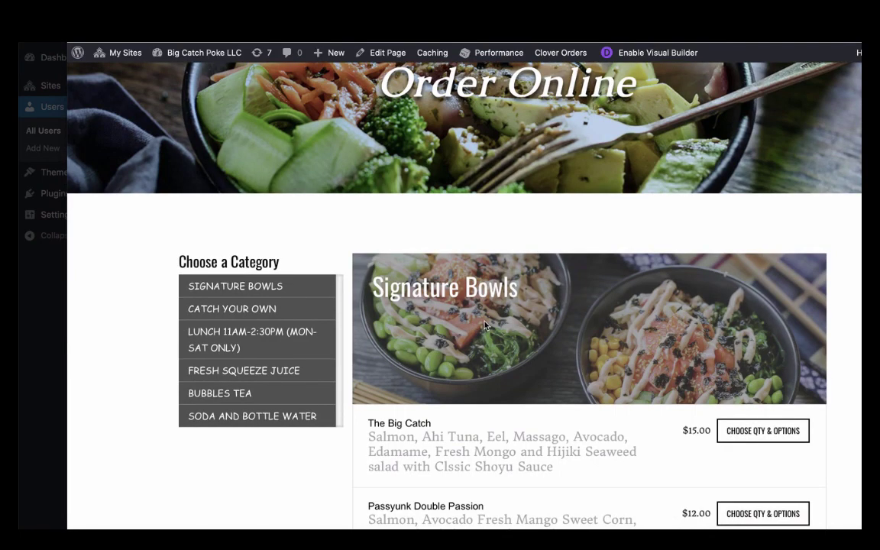
scroll(466, 336, up, 2)
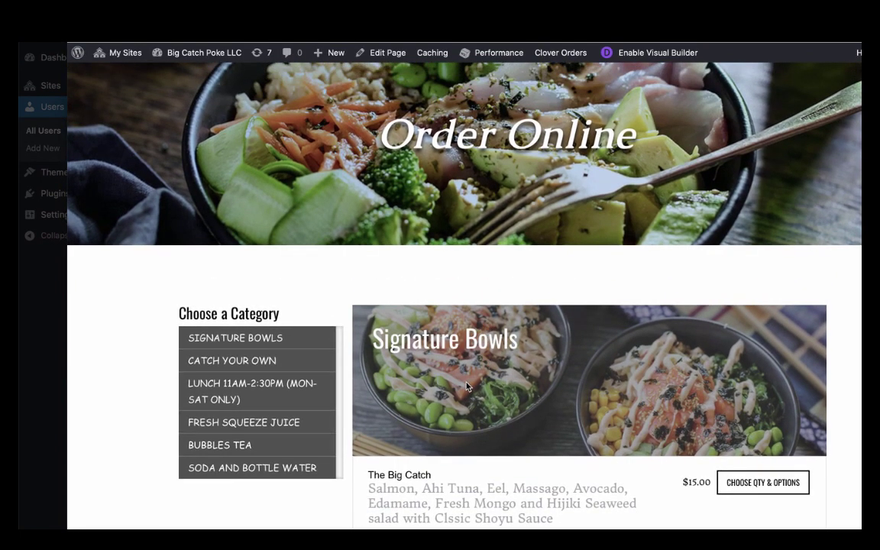
scroll(467, 386, up, 4)
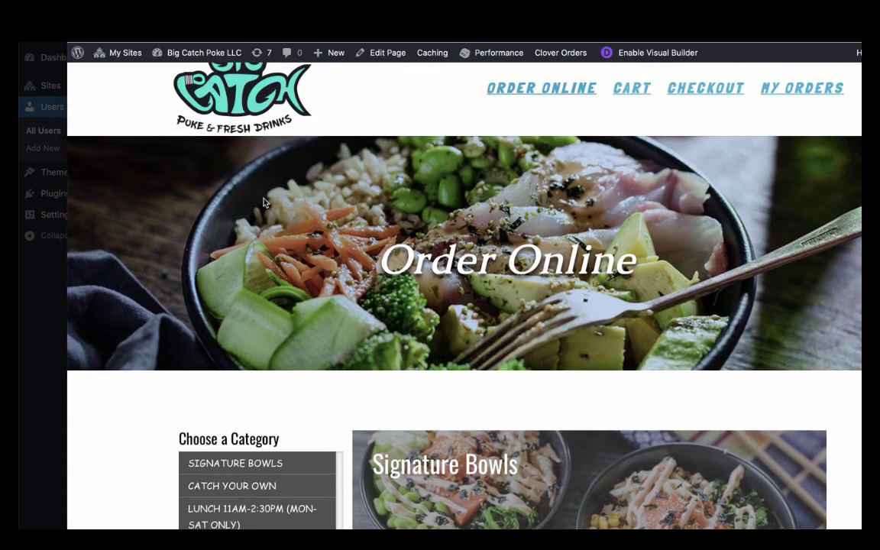
scroll(496, 210, up, 1)
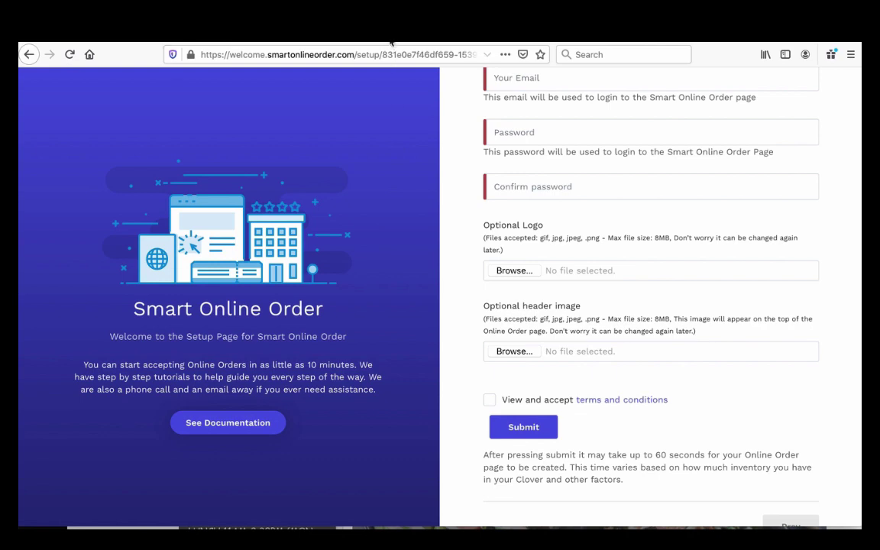
Return to the Clover dashboard and open Setup on the Business Information page.
click(359, 39)
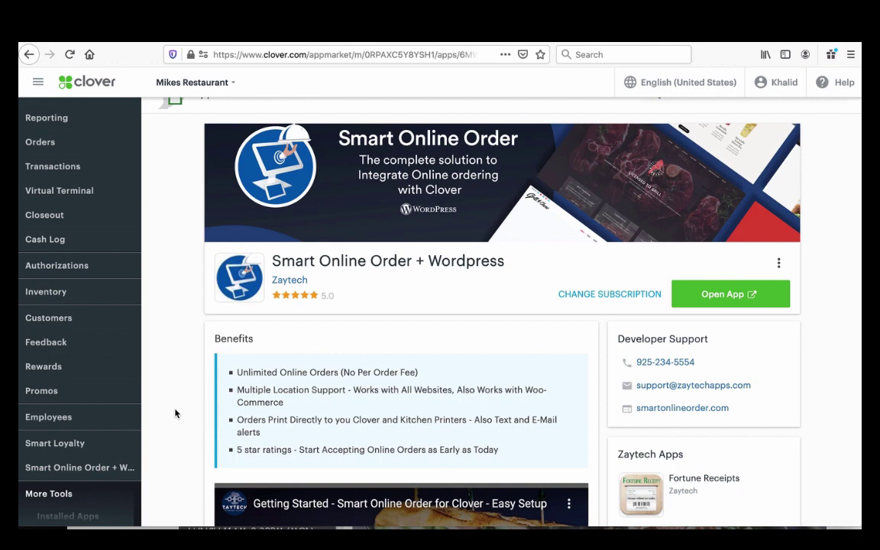
scroll(94, 401, down, 3)
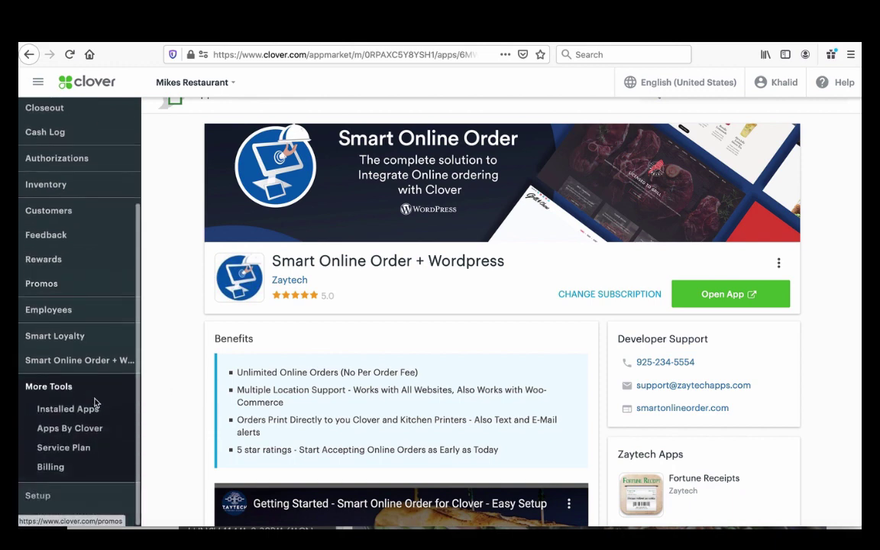
click(45, 498)
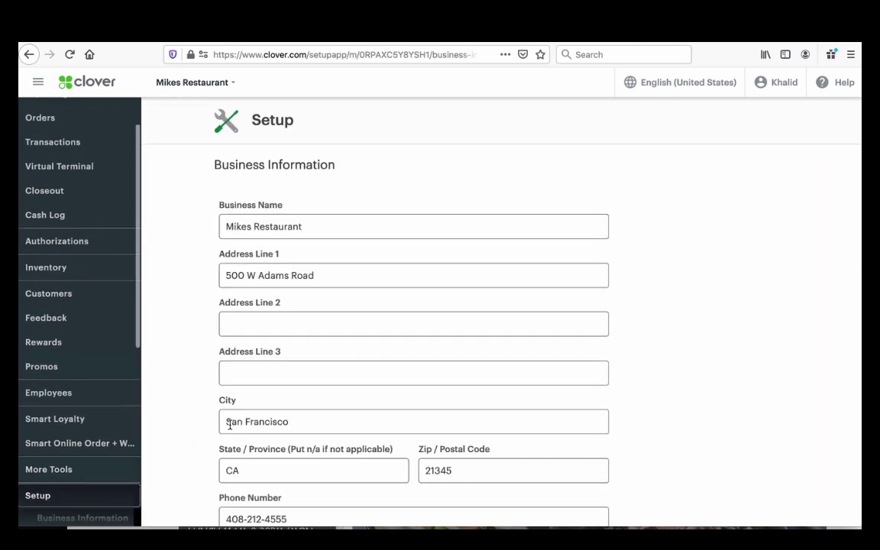
Review the street address and phone number in Business Information, then scroll down to the timezone.
scroll(190, 406, down, 1)
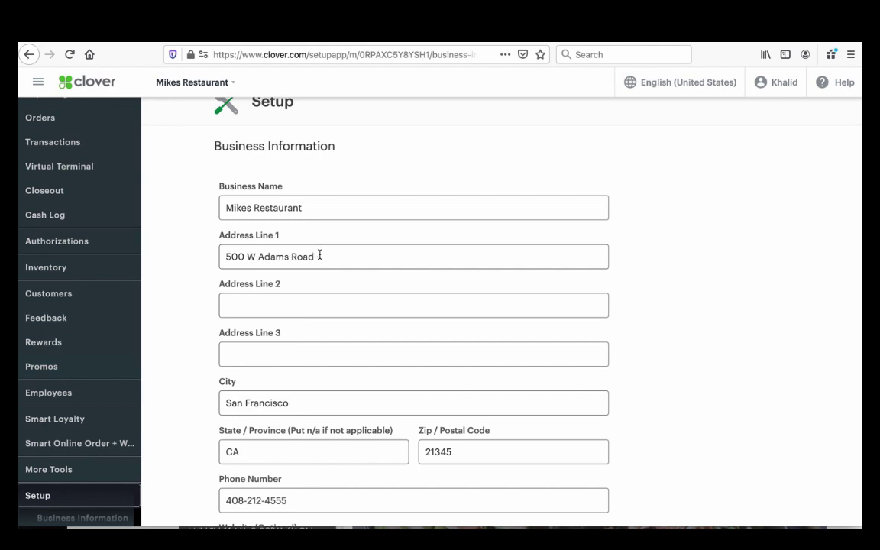
drag(224, 257, 326, 258)
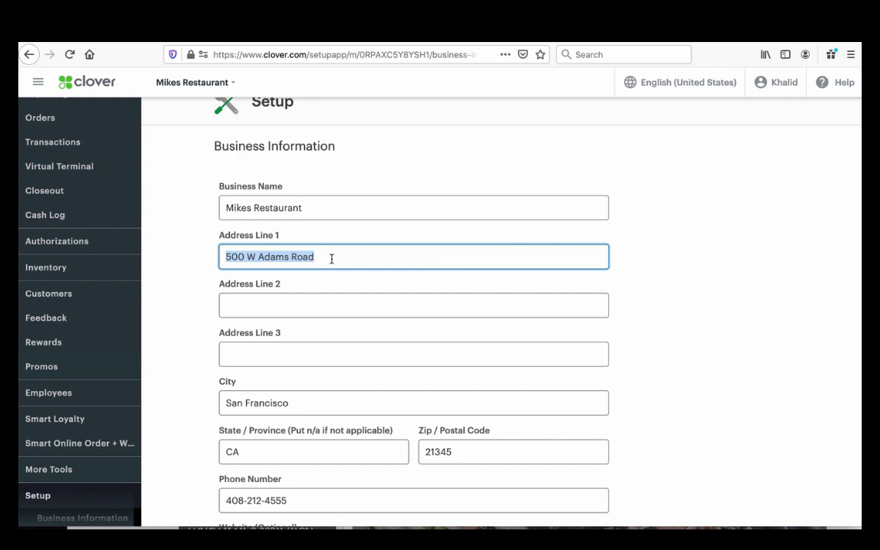
click(330, 257)
drag(231, 257, 314, 254)
scroll(310, 310, down, 3)
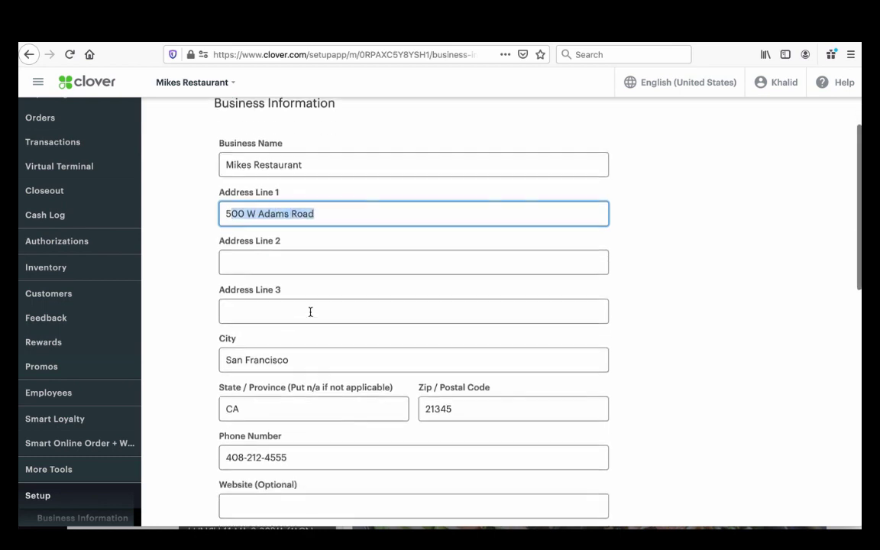
drag(298, 373, 232, 373)
click(298, 372)
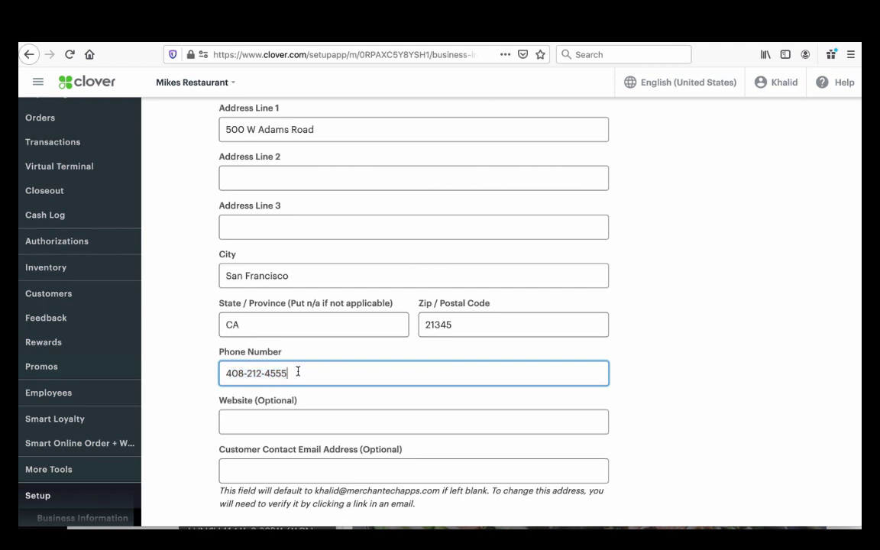
scroll(204, 394, down, 1)
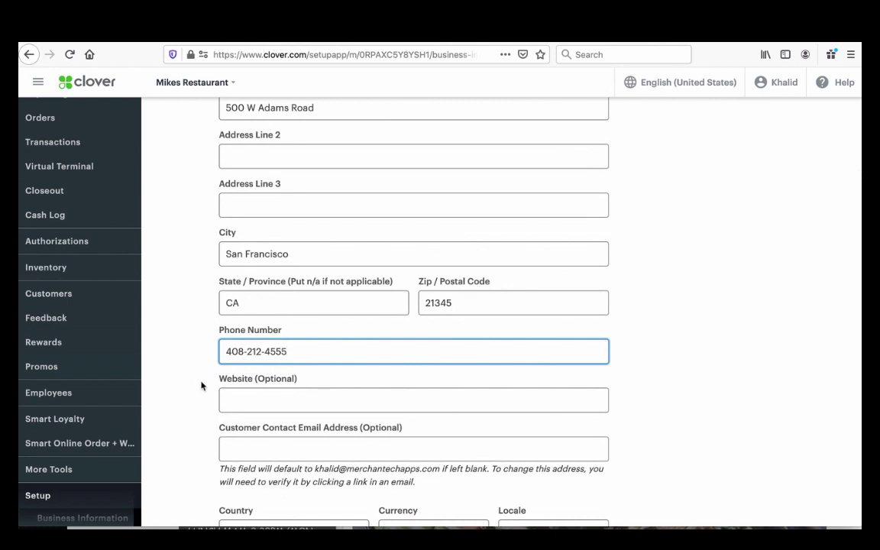
scroll(201, 386, up, 1)
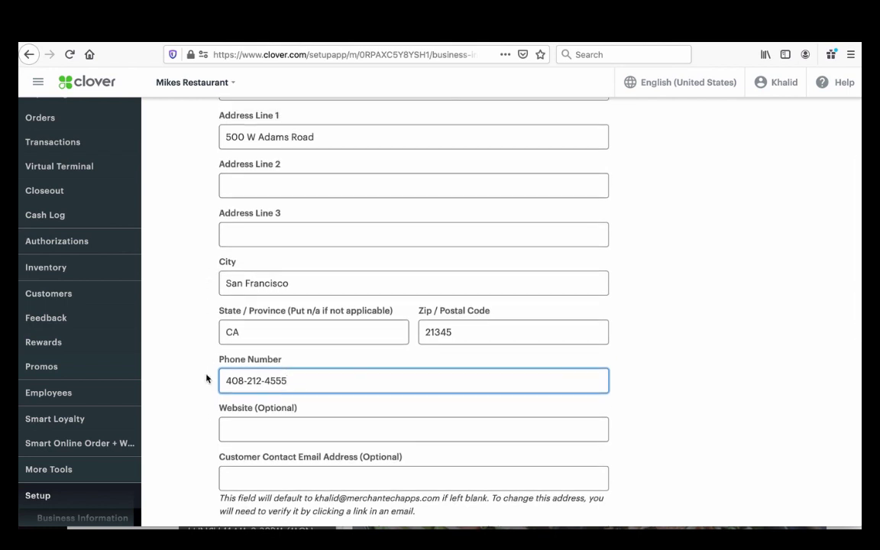
scroll(201, 396, up, 1)
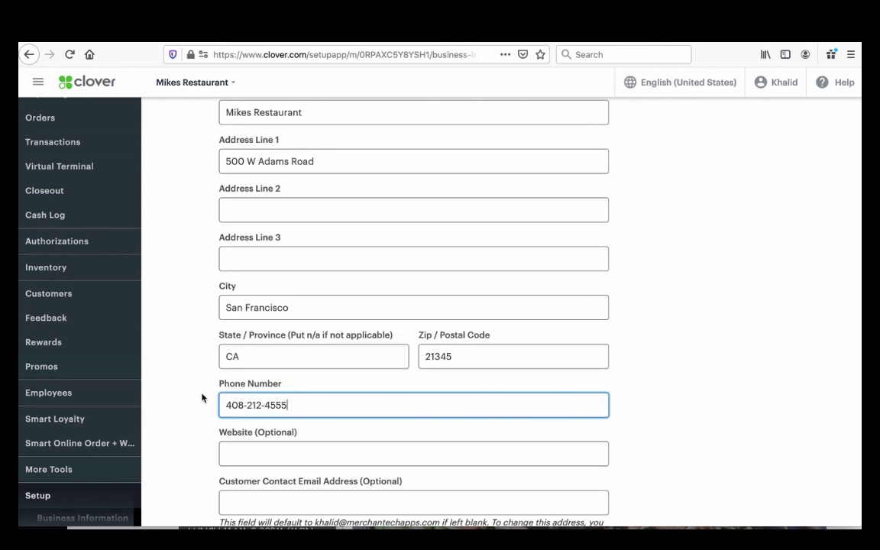
scroll(200, 422, down, 2)
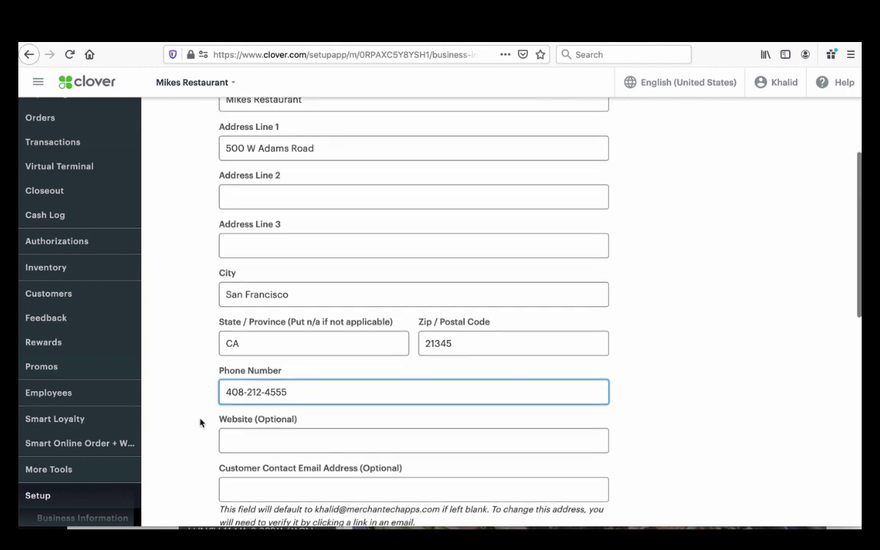
scroll(200, 422, down, 10)
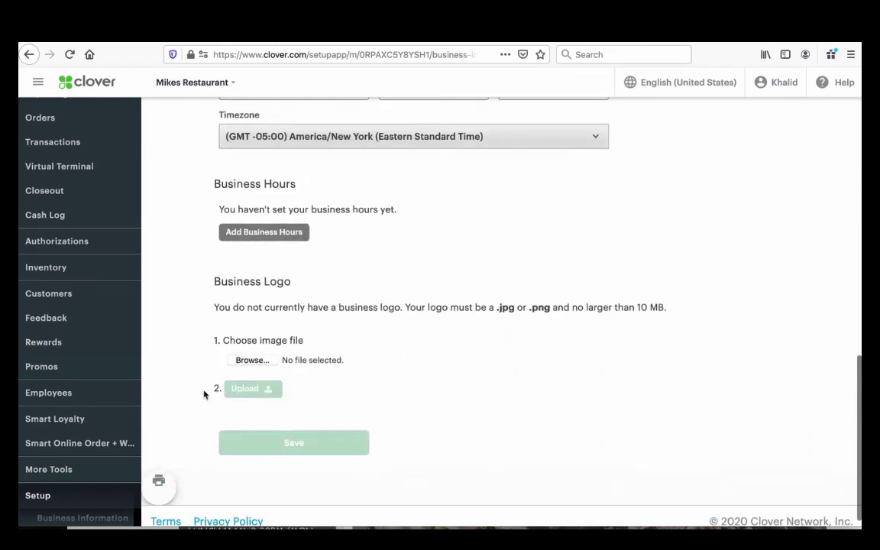
Add business hours of 9:00 am–5:00 pm, with Sunday set to Closed.
click(257, 237)
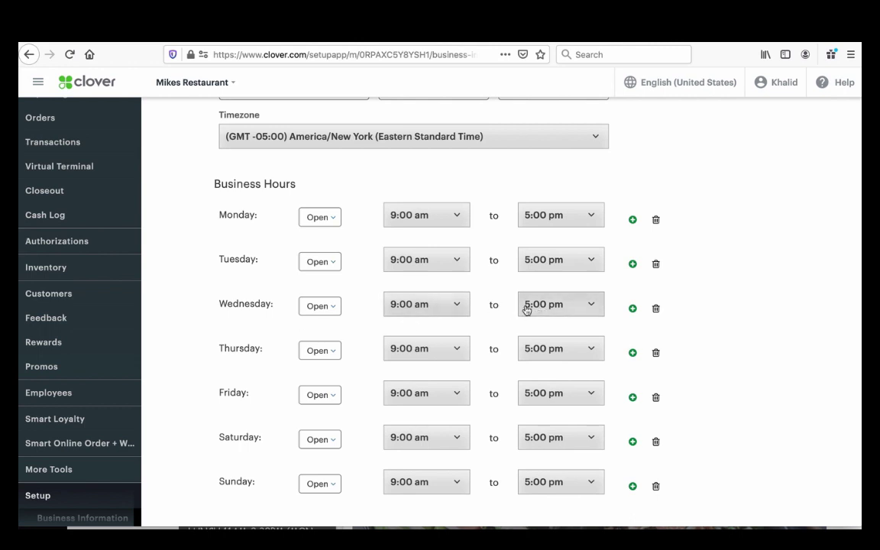
scroll(492, 390, down, 3)
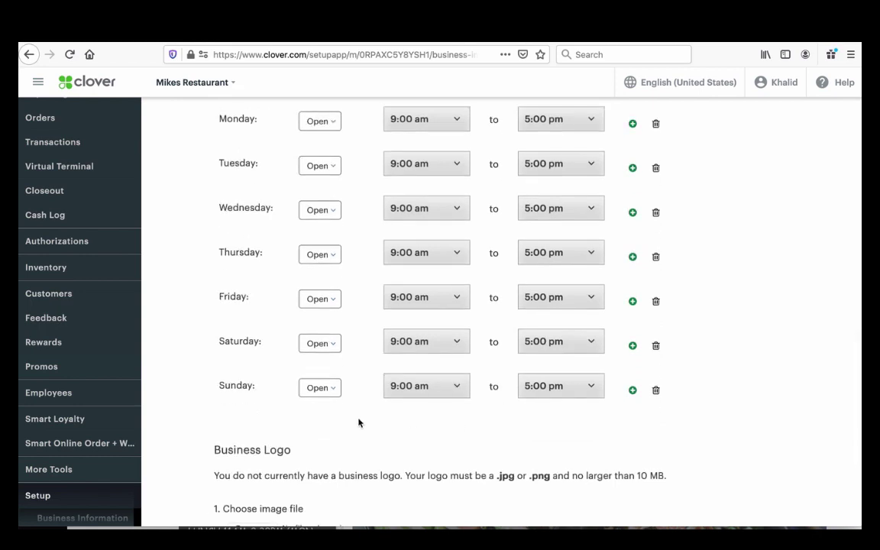
click(330, 389)
click(330, 413)
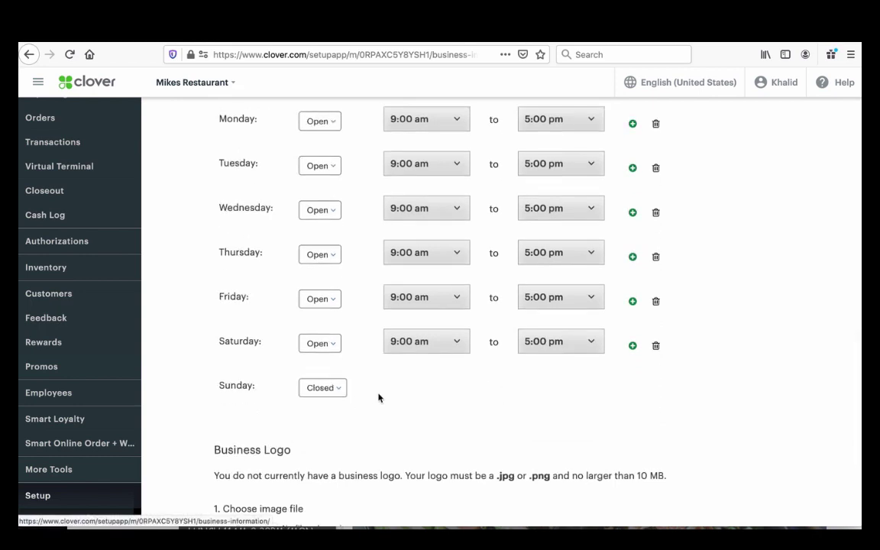
scroll(374, 399, up, 3)
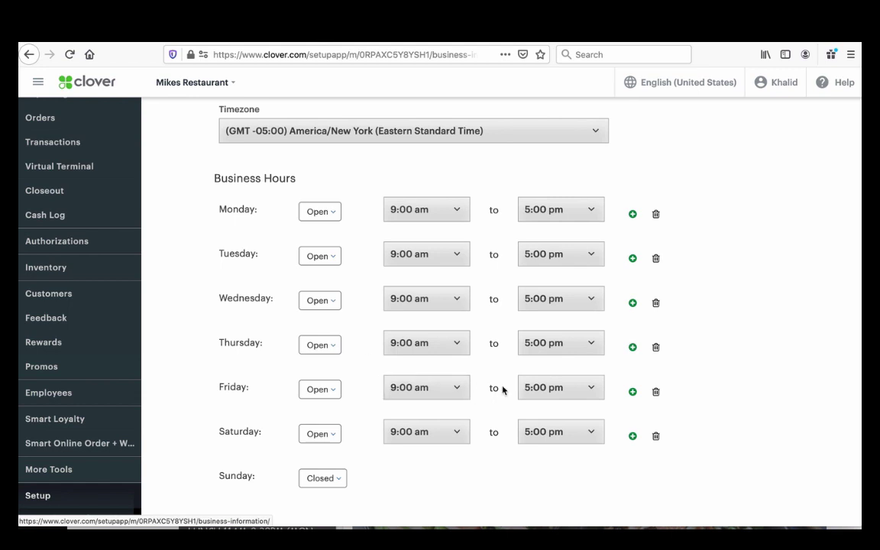
scroll(361, 394, down, 1)
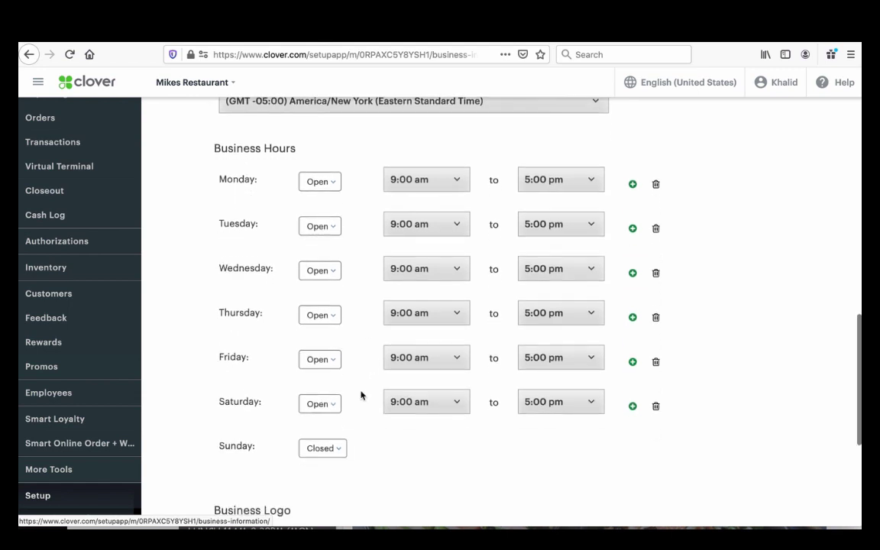
scroll(361, 394, up, 1)
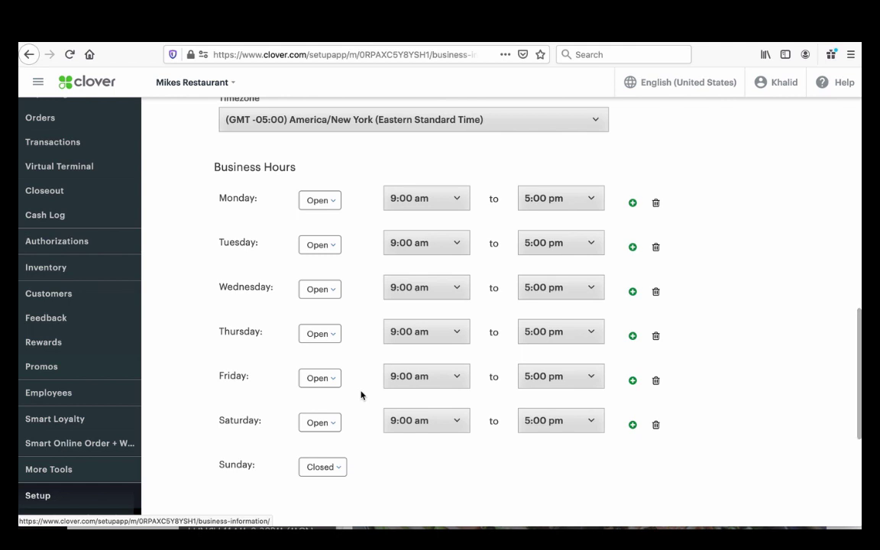
scroll(362, 395, down, 1)
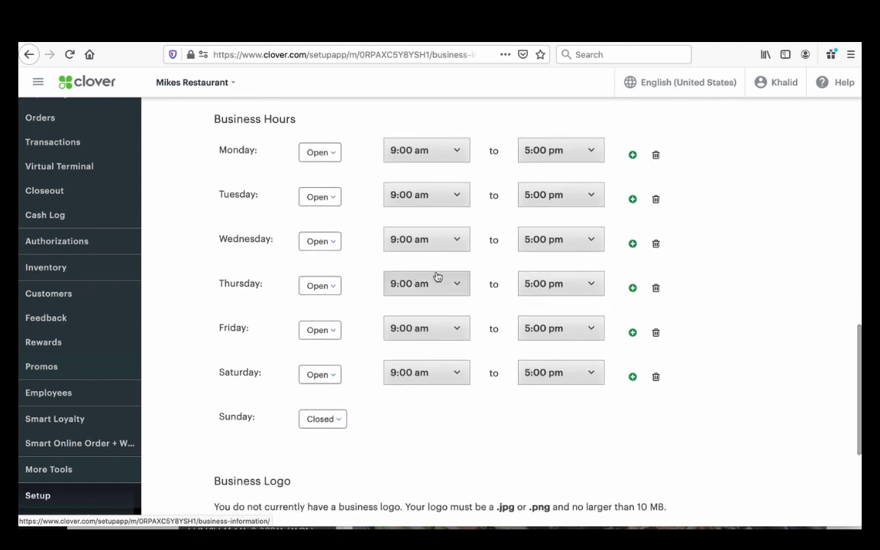
click(461, 249)
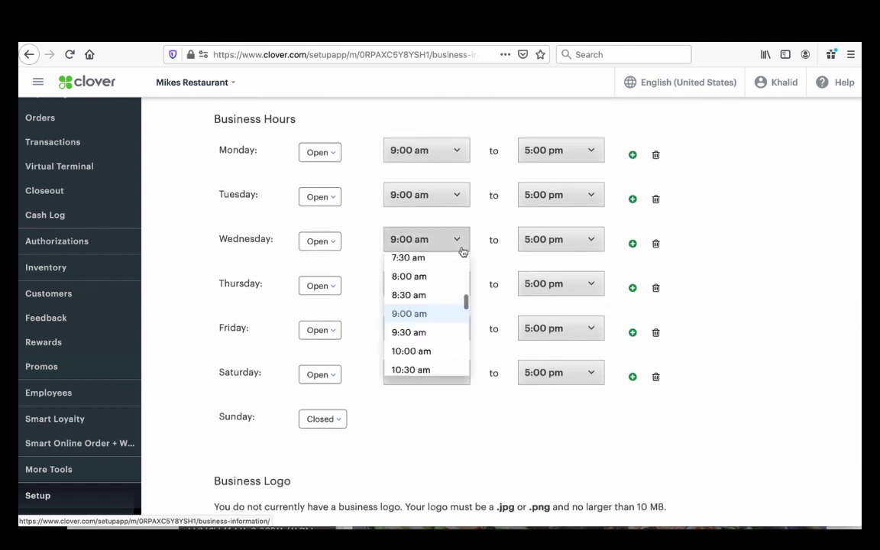
click(461, 250)
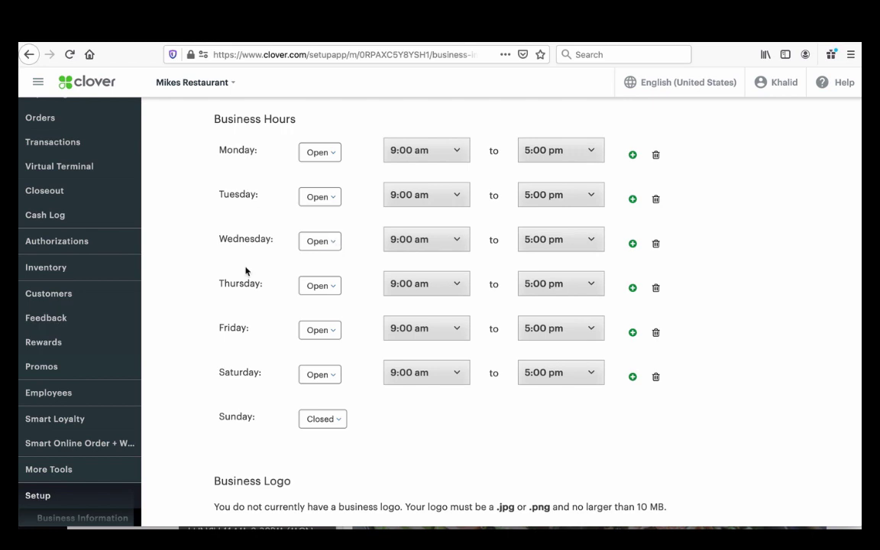
Dismiss the unsaved-changes warning and save the new business hours.
scroll(245, 271, up, 1)
scroll(245, 276, up, 2)
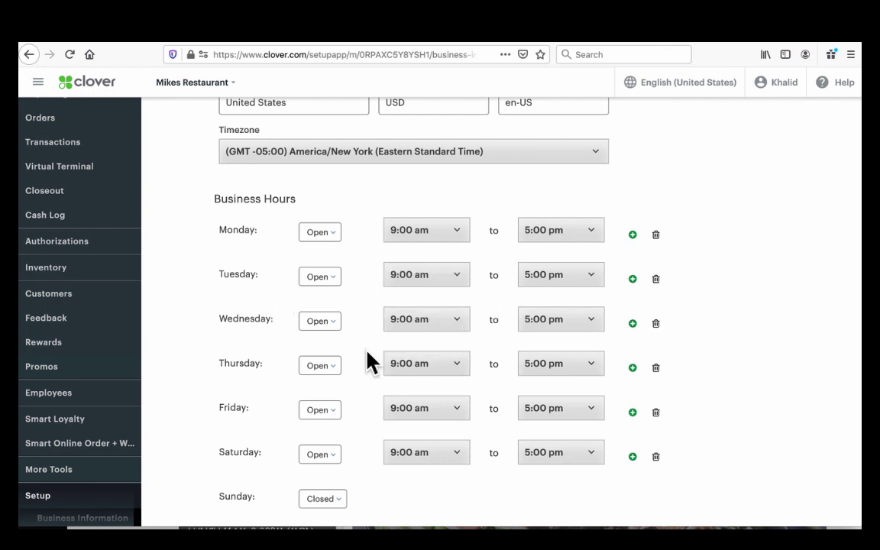
scroll(295, 354, down, 3)
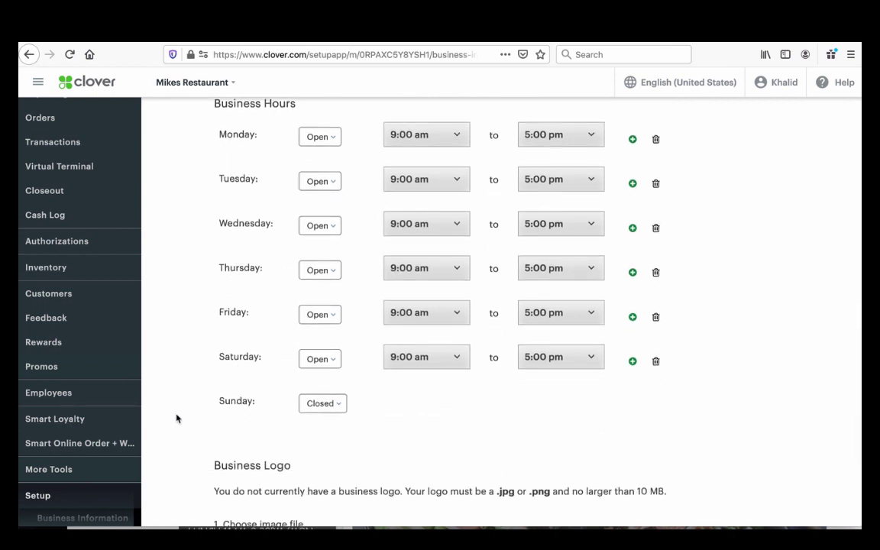
scroll(179, 419, down, 6)
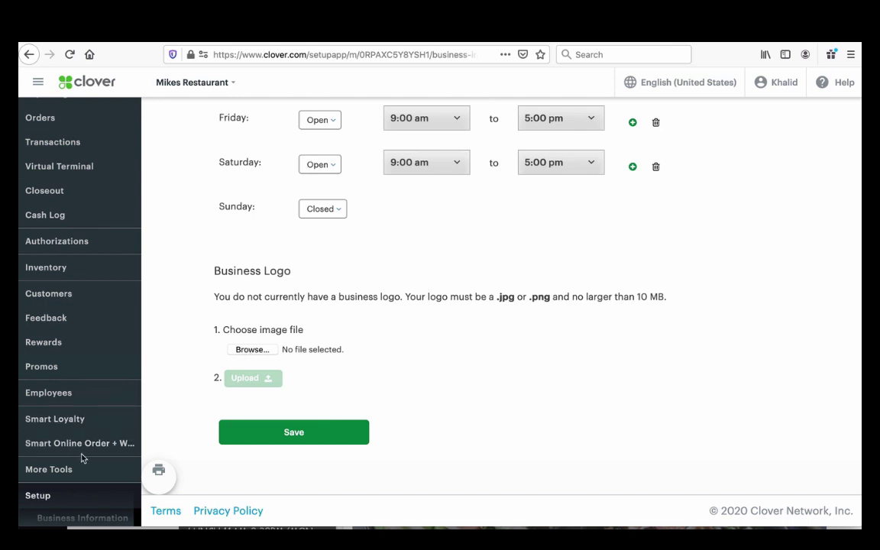
scroll(83, 457, down, 3)
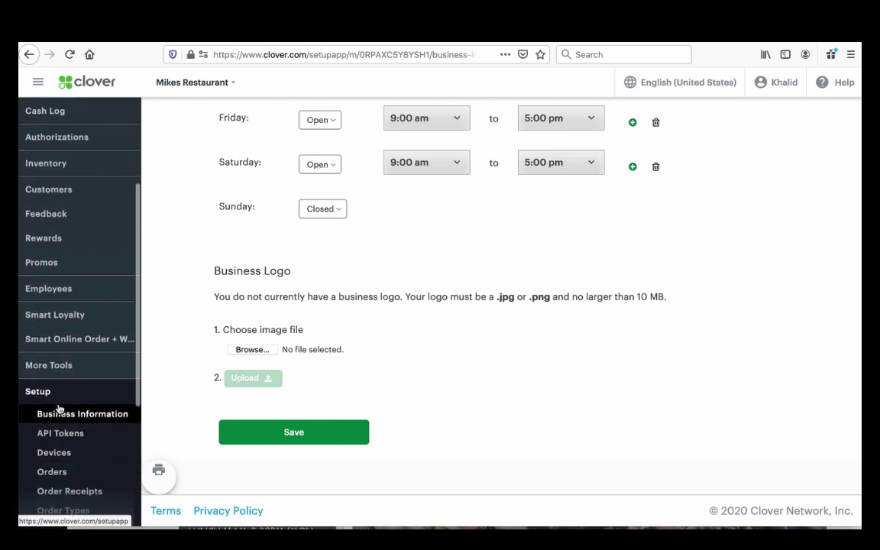
scroll(61, 412, down, 2)
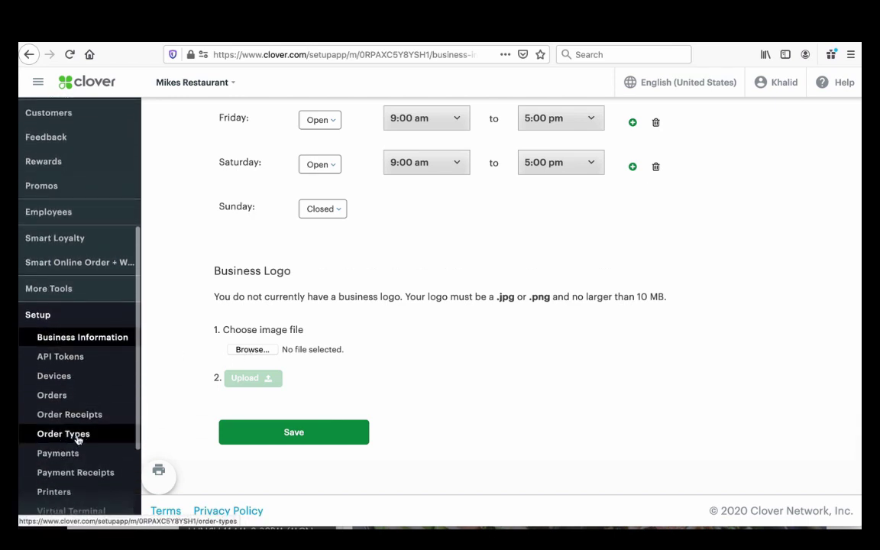
click(76, 435)
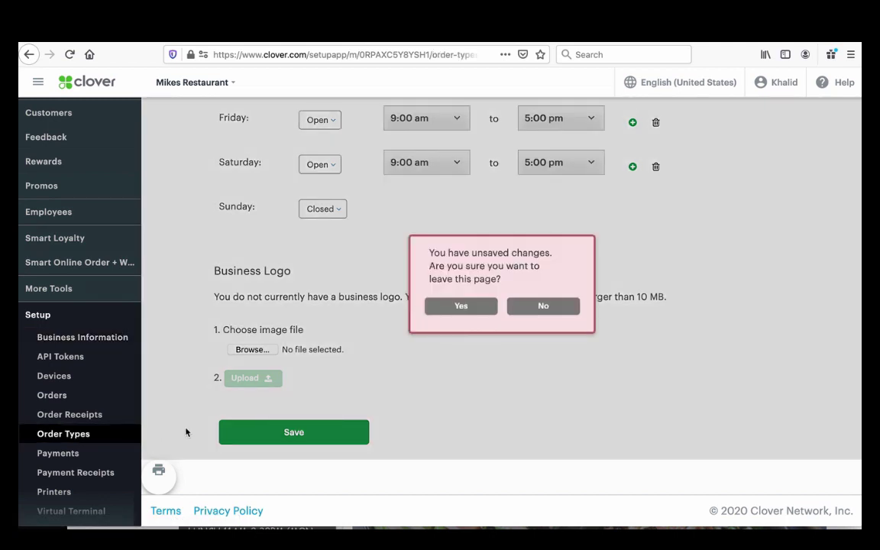
click(487, 307)
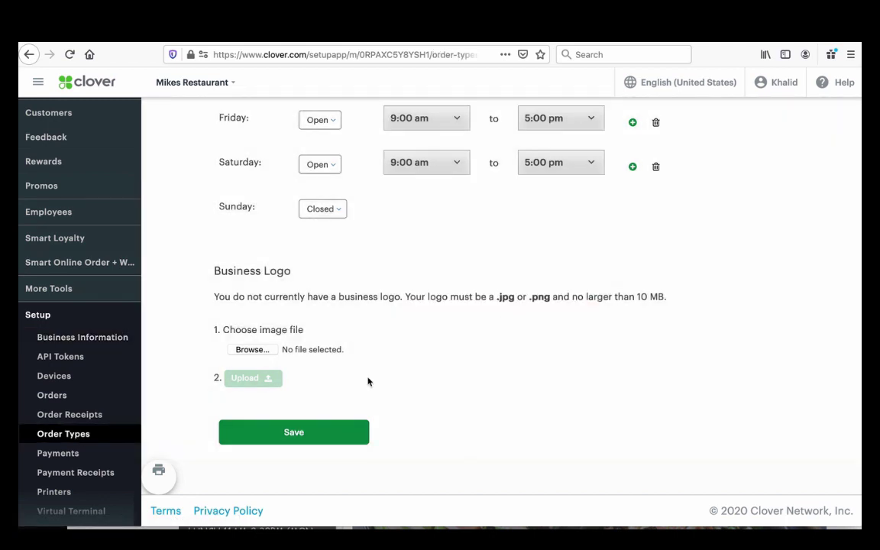
click(330, 429)
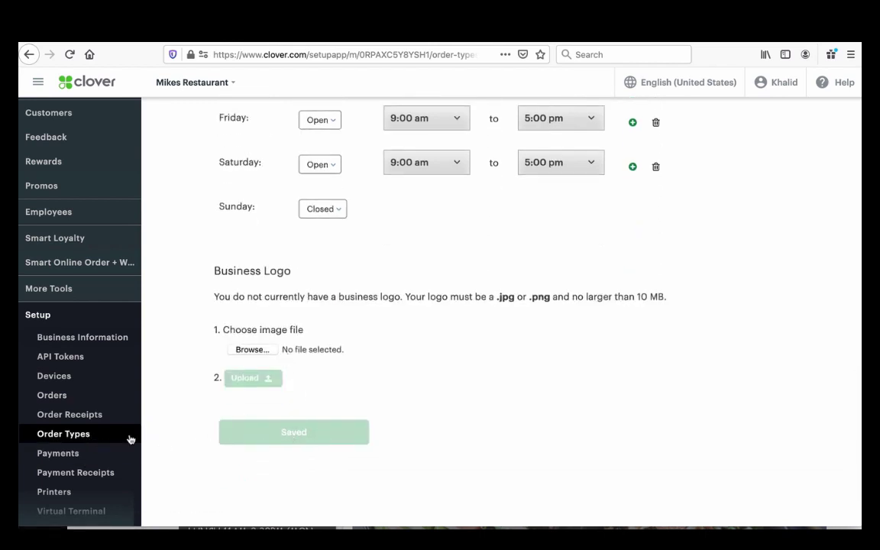
scroll(79, 435, down, 2)
Review the existing Online Order Delivery and Online Order Pick Up order types.
click(63, 367)
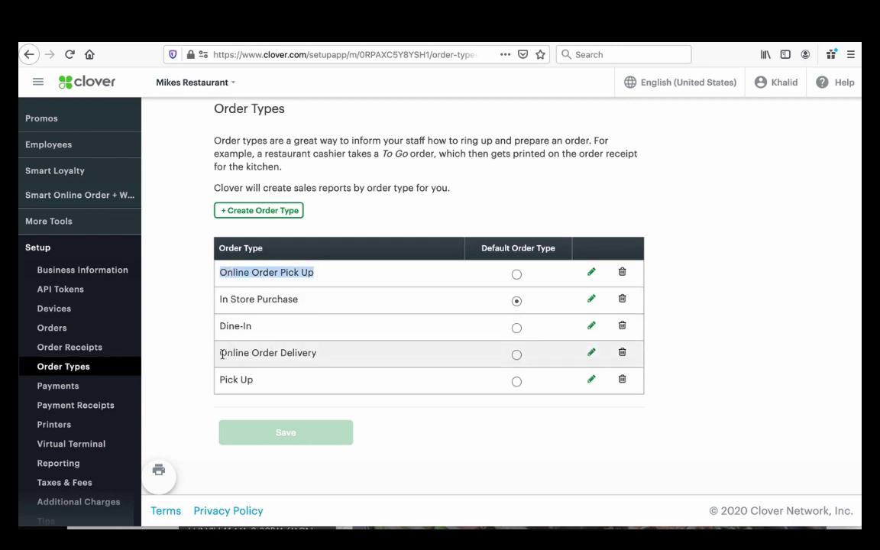
drag(220, 352, 320, 357)
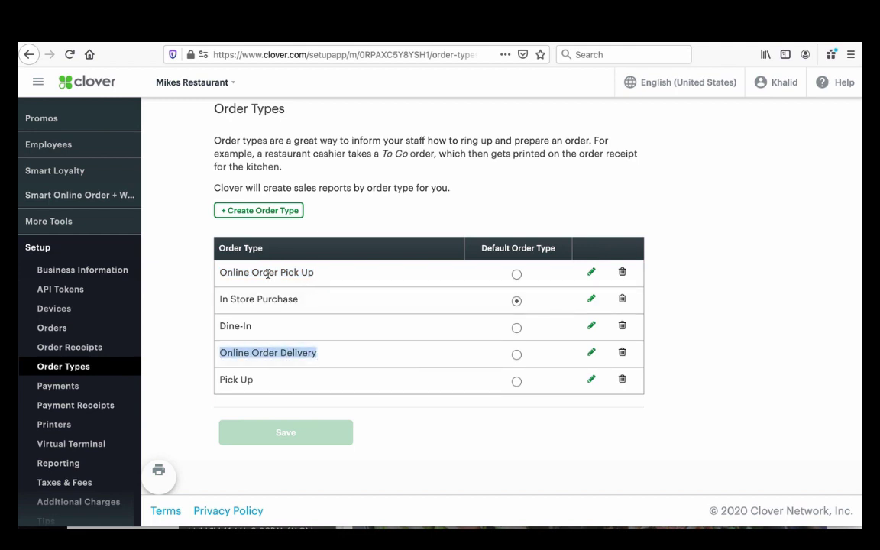
drag(252, 272, 298, 269)
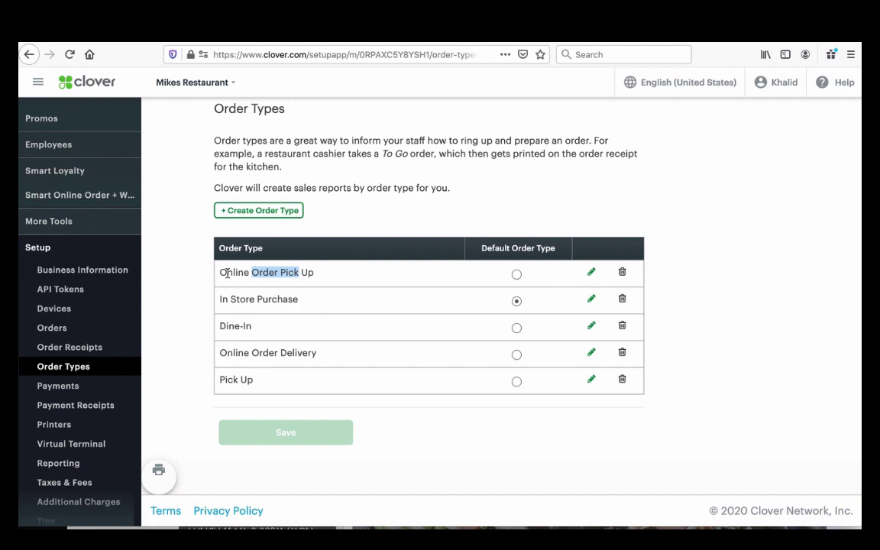
Create and save a new order type named 'In Store Dine-In'.
click(257, 210)
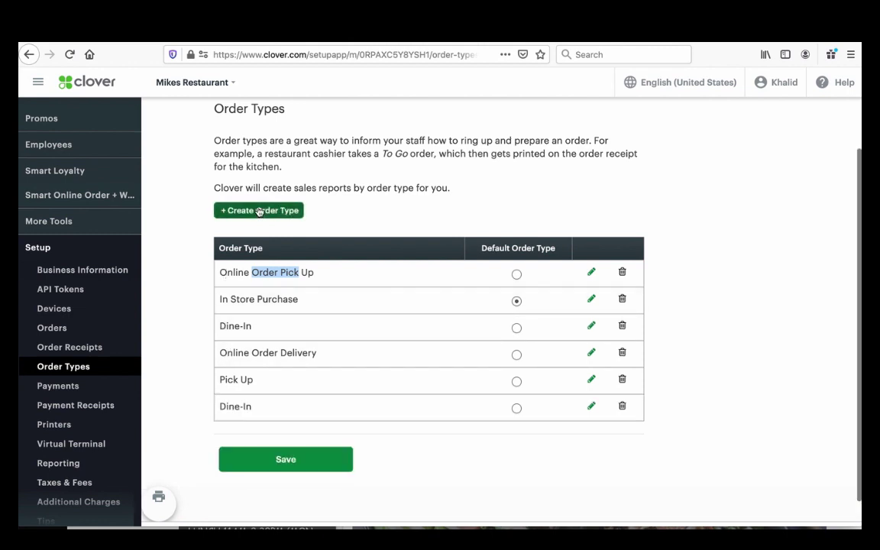
text(In)
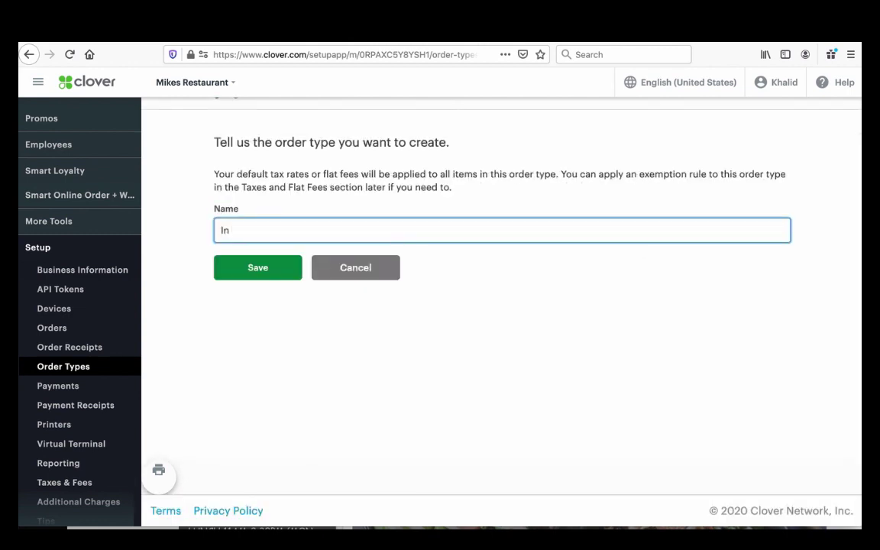
text( Store Dine)
key(BackSpace)
text(_i)
key(BackSpace)
key(BackSpace)
text(-IN)
key(BackSpace)
text(n)
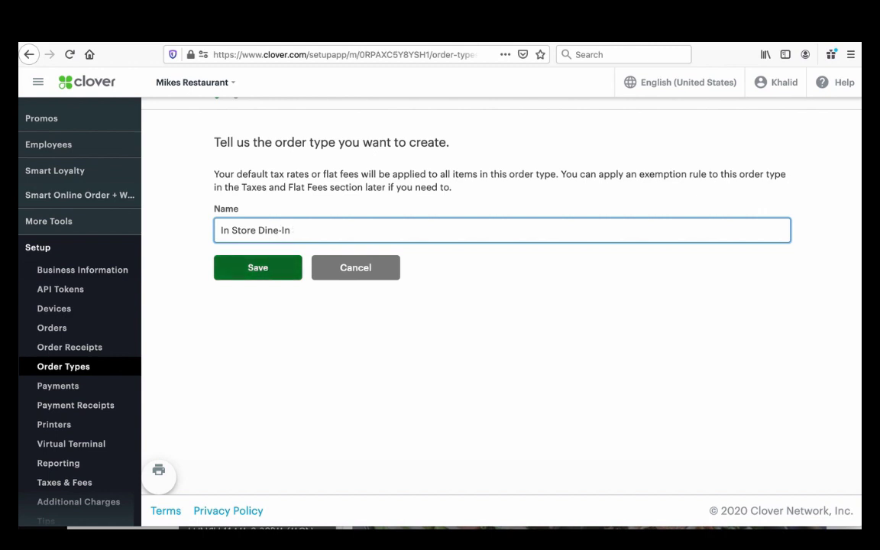
click(258, 269)
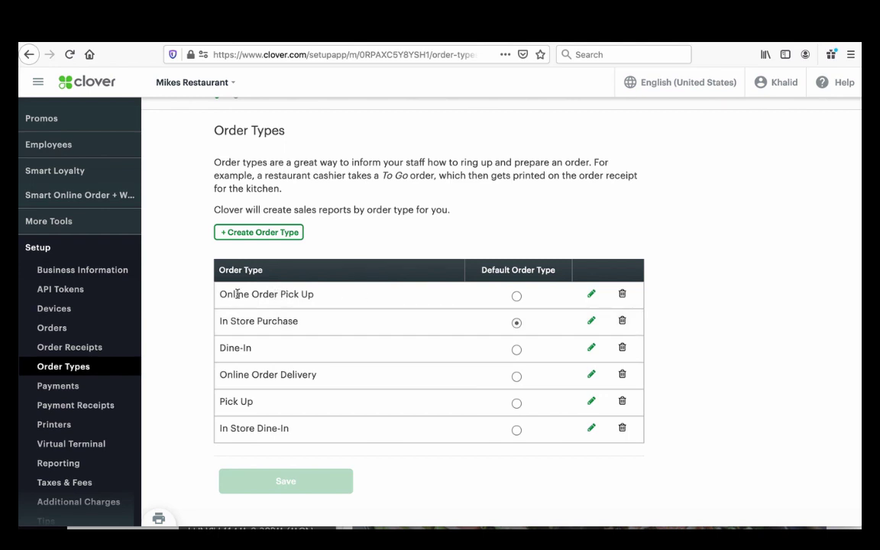
drag(220, 294, 278, 294)
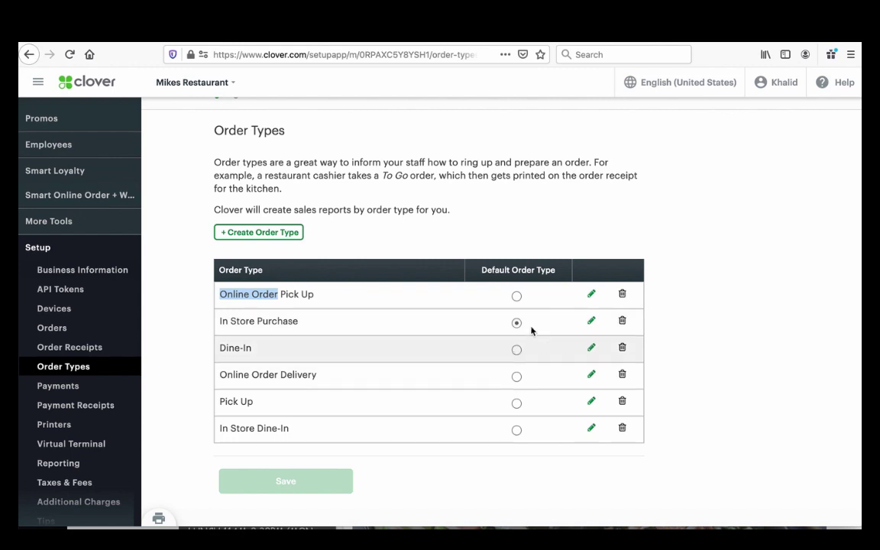
click(516, 431)
click(303, 487)
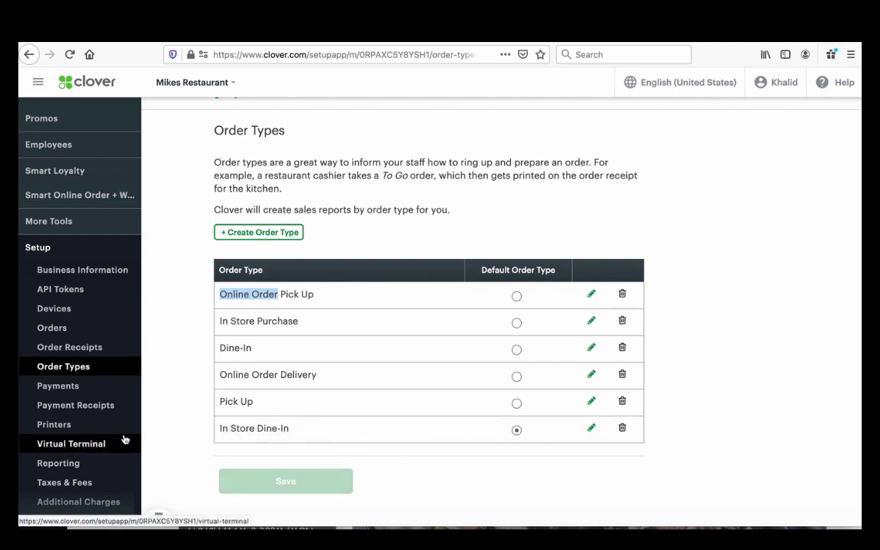
scroll(88, 444, down, 3)
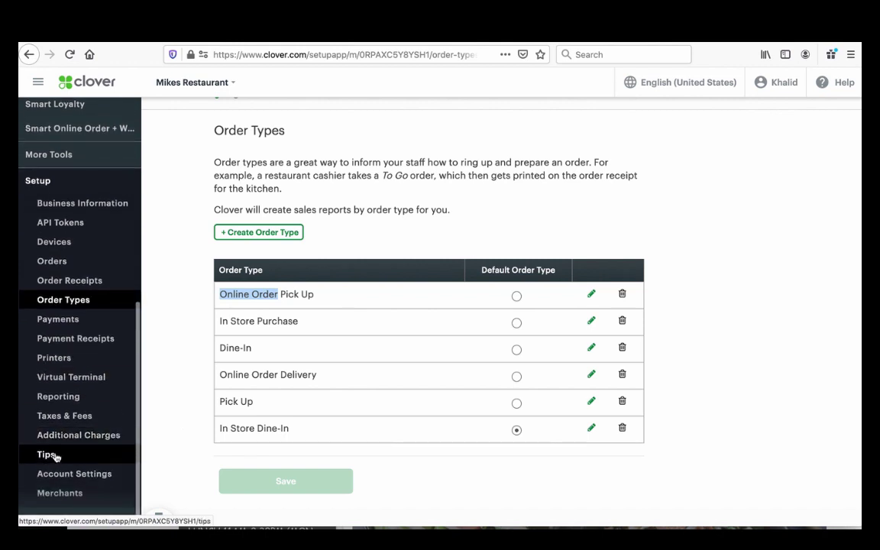
scroll(62, 327, up, 1)
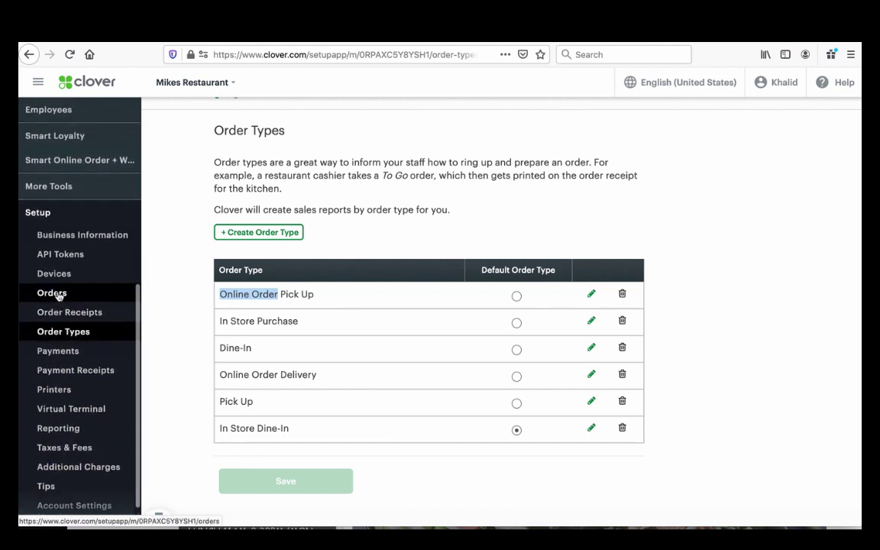
Enable Order note and Show customer info in Order Receipts, then save.
click(77, 309)
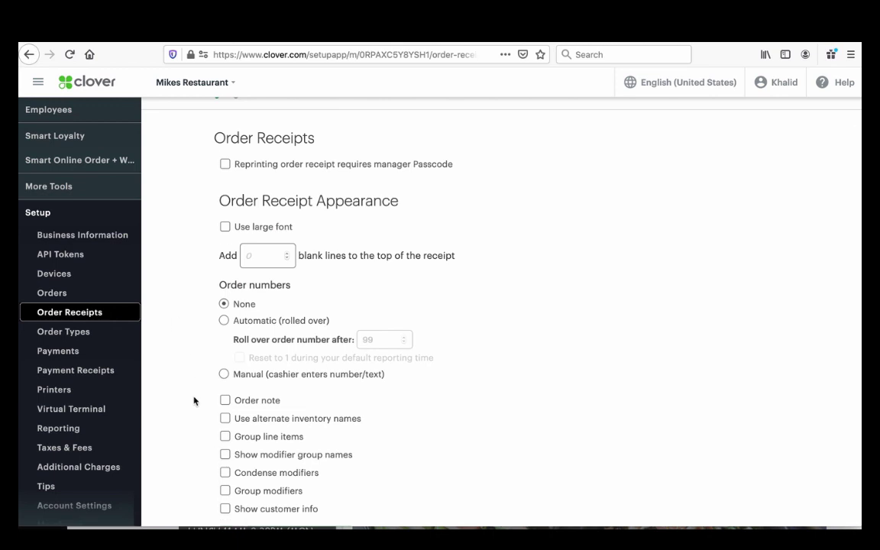
scroll(193, 399, down, 2)
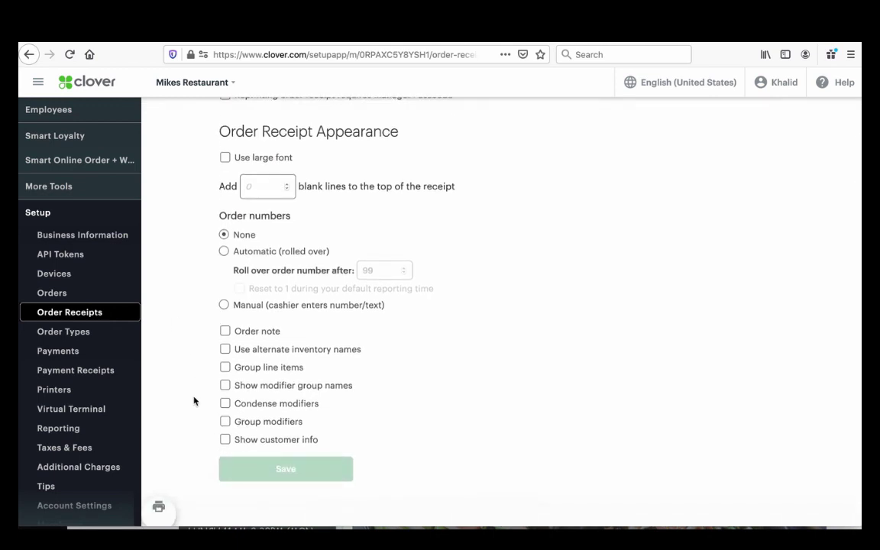
click(225, 331)
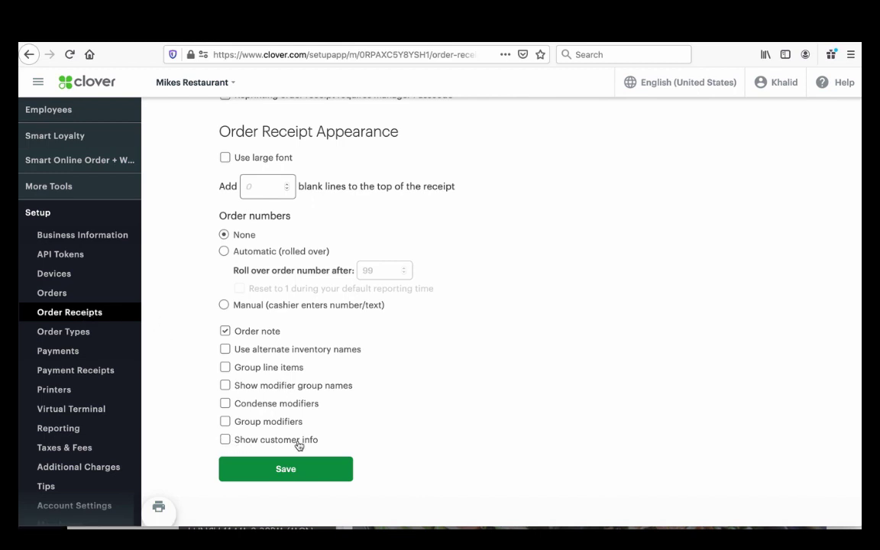
click(225, 441)
click(239, 475)
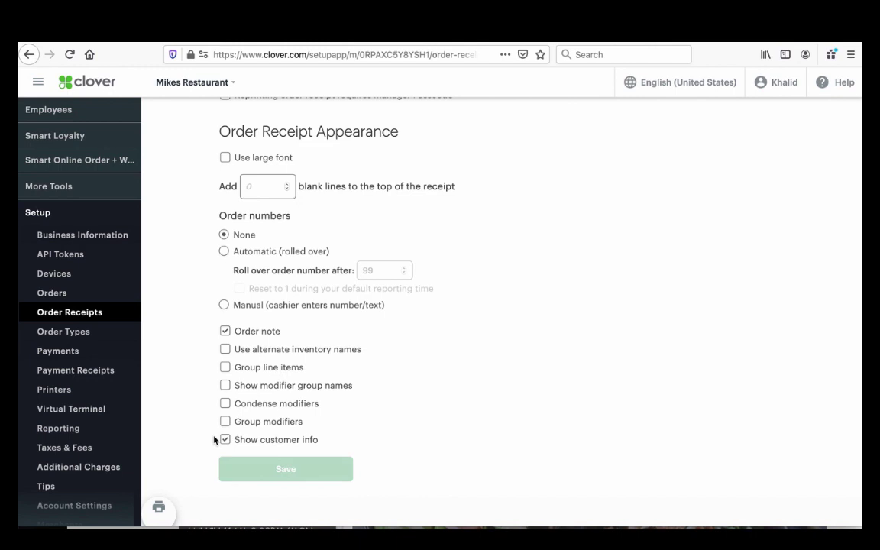
Scroll through the Payment Receipts settings without changing anything.
click(97, 372)
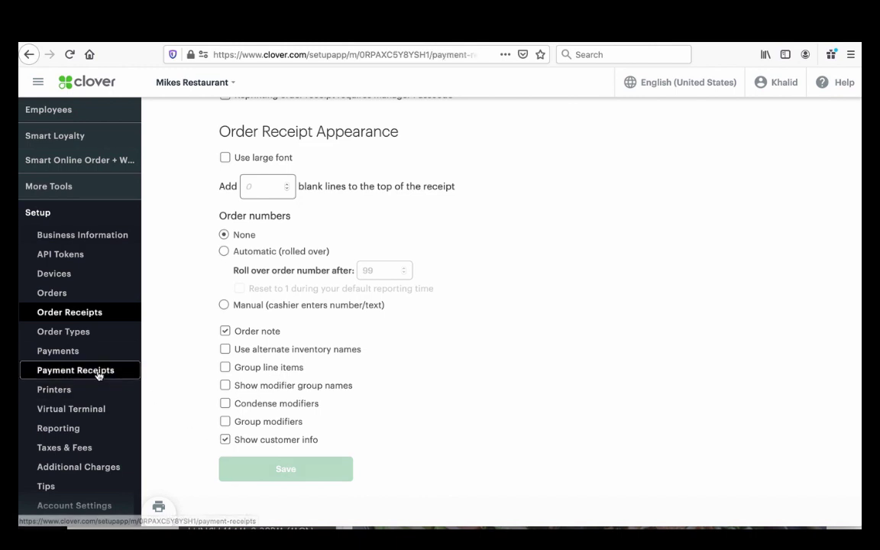
scroll(228, 389, down, 1)
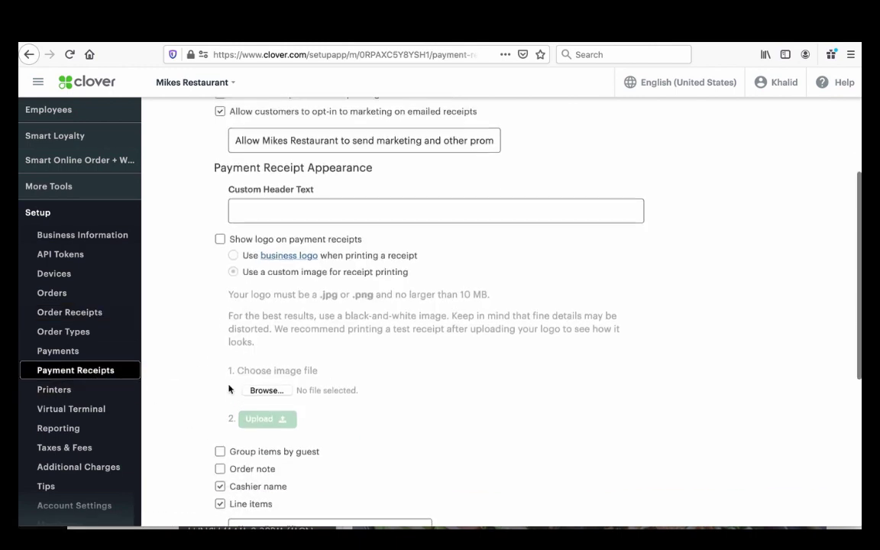
scroll(202, 441, down, 5)
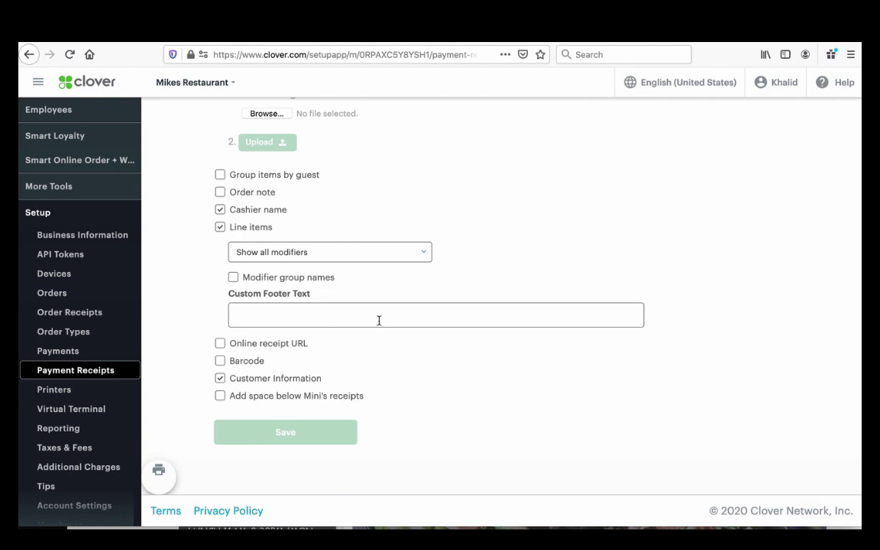
scroll(393, 350, up, 5)
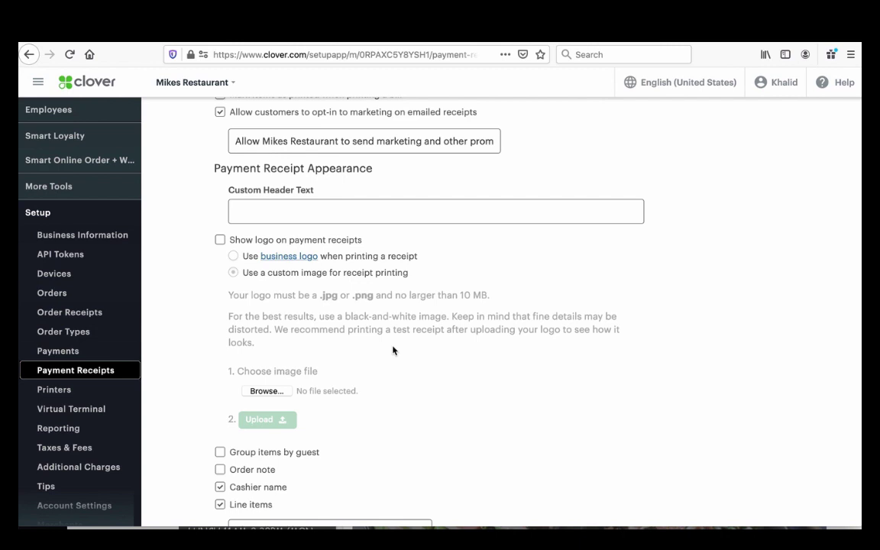
scroll(393, 350, up, 1)
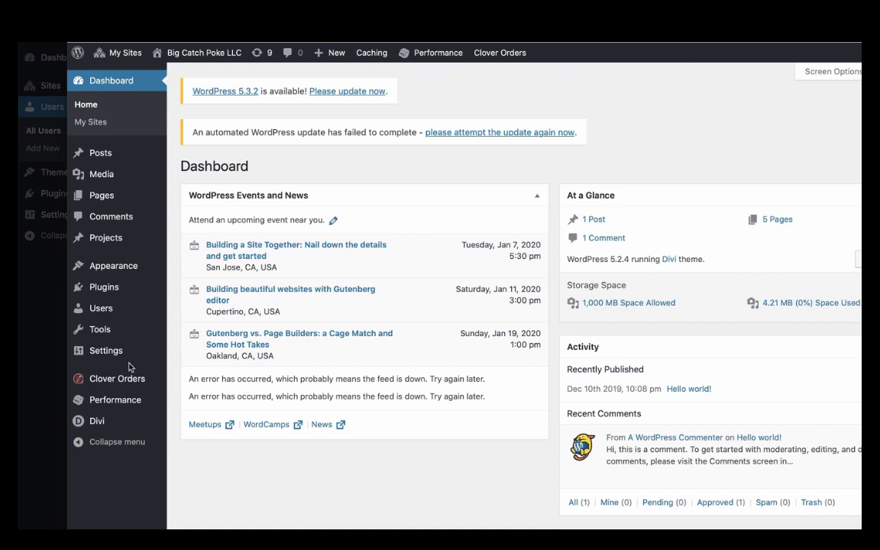
Show the Clover Orders submenu in the WordPress admin sidebar.
mouse_move(143, 388)
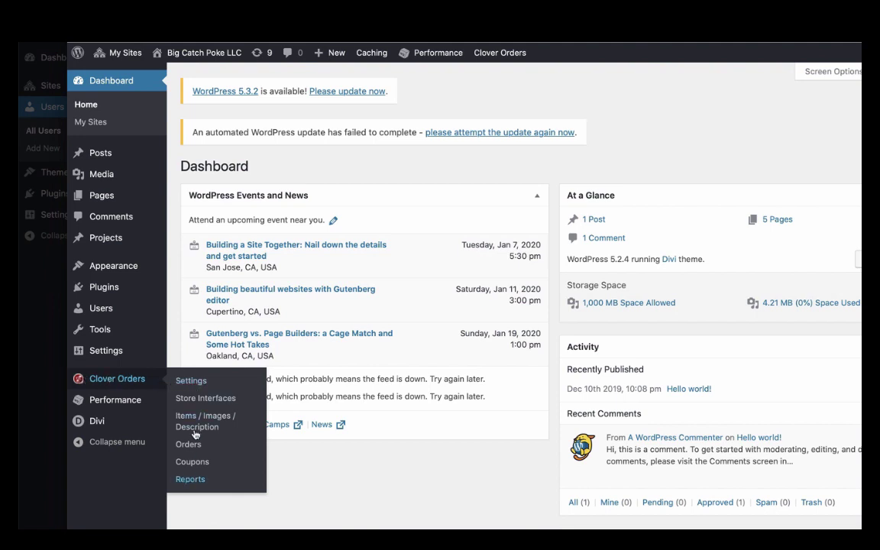
Open Clover Orders settings and view the plugin's Orders Types list.
click(191, 381)
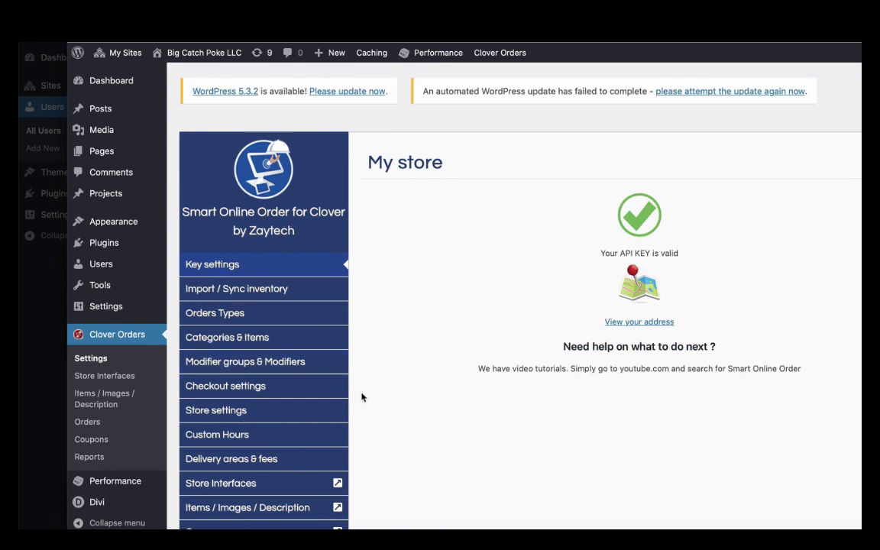
scroll(362, 396, down, 2)
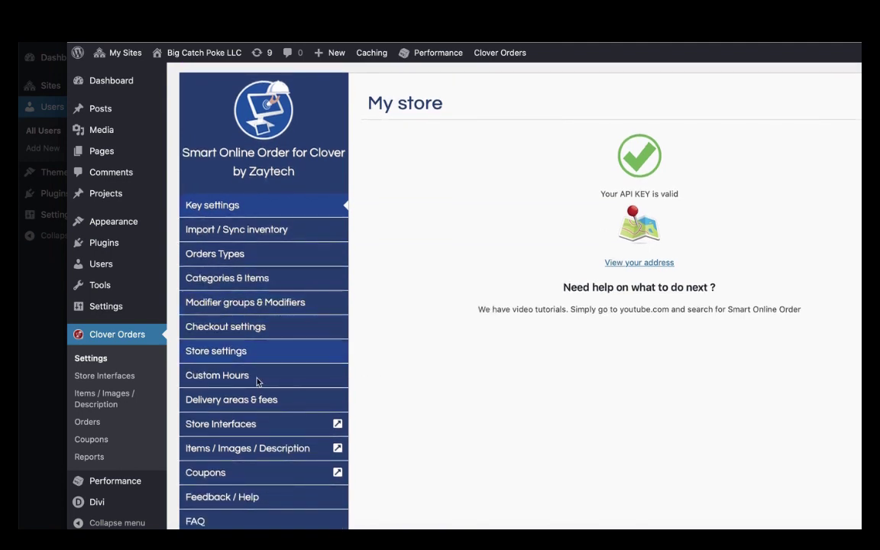
scroll(257, 381, down, 1)
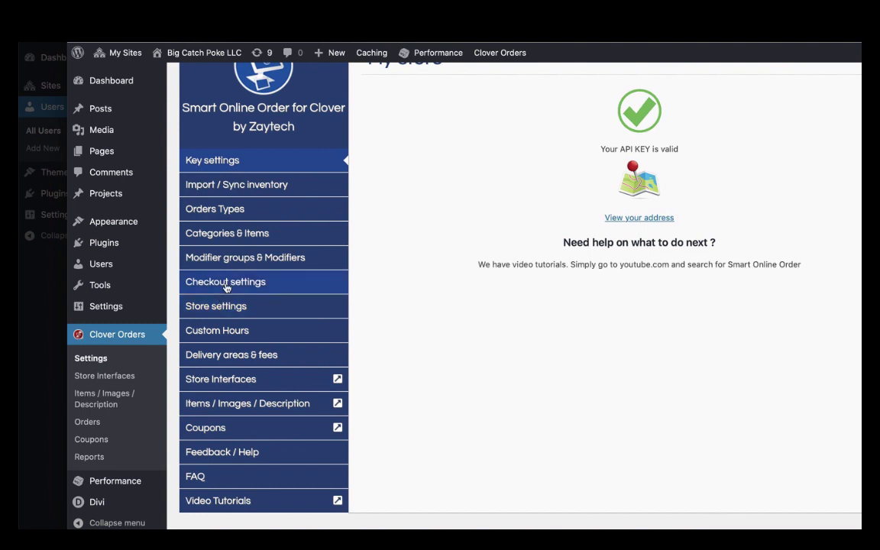
click(233, 214)
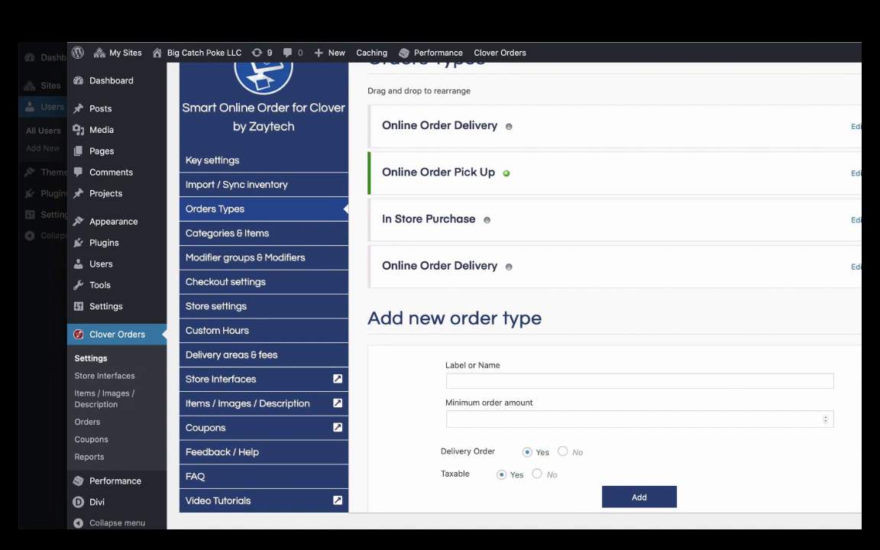
Edit Online Order Delivery and go to its Delivery areas & fees page.
scroll(489, 283, right, 2)
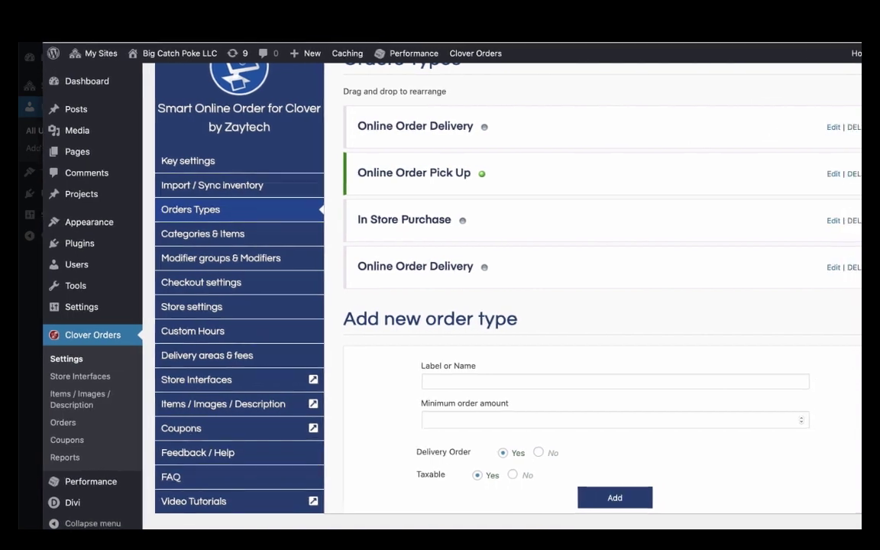
click(831, 128)
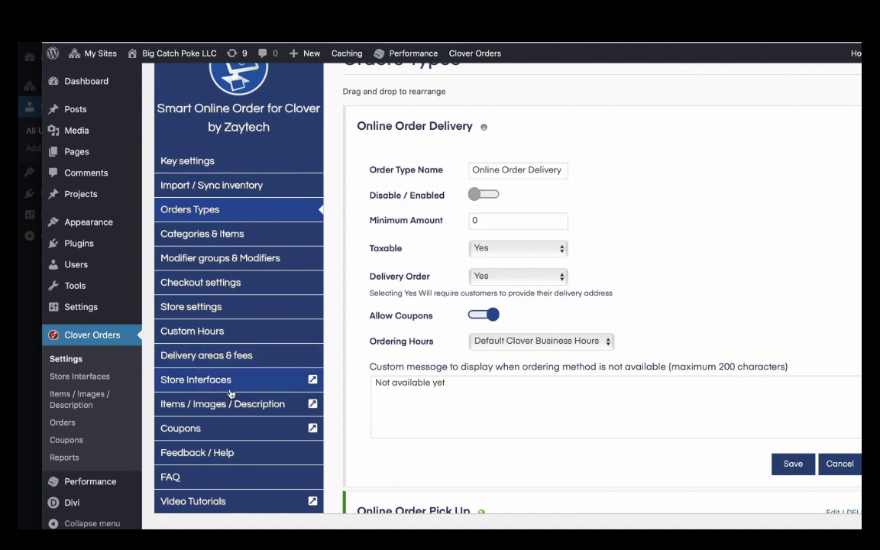
click(211, 353)
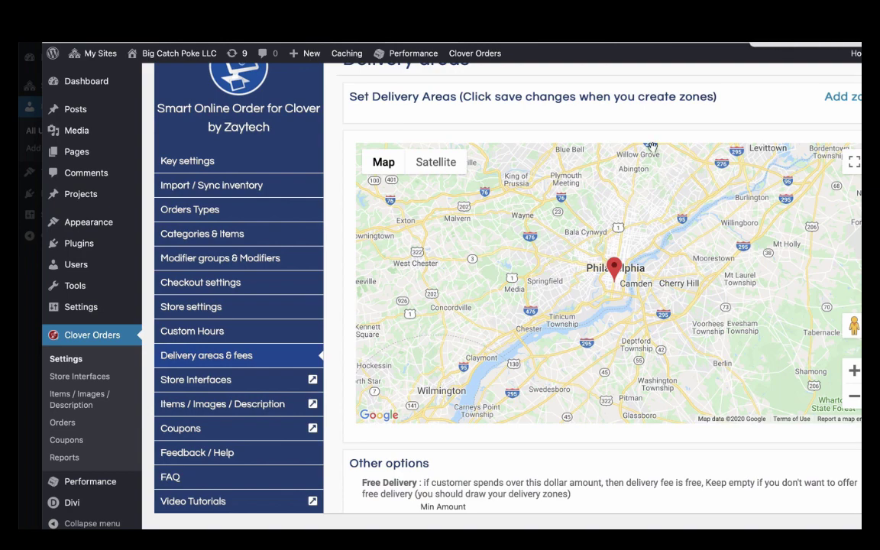
Add a Circle delivery zone named 'zone 1' with a 3-mile delivery radius.
scroll(710, 144, up, 2)
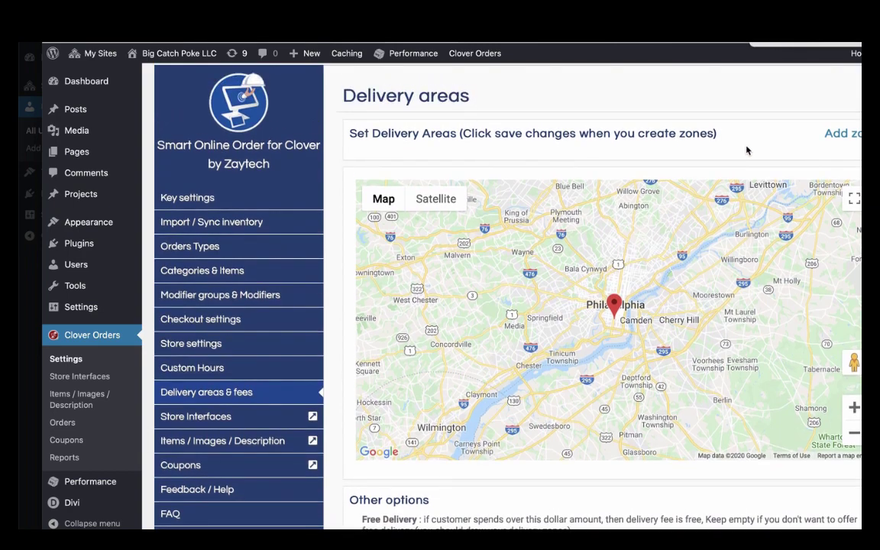
click(836, 135)
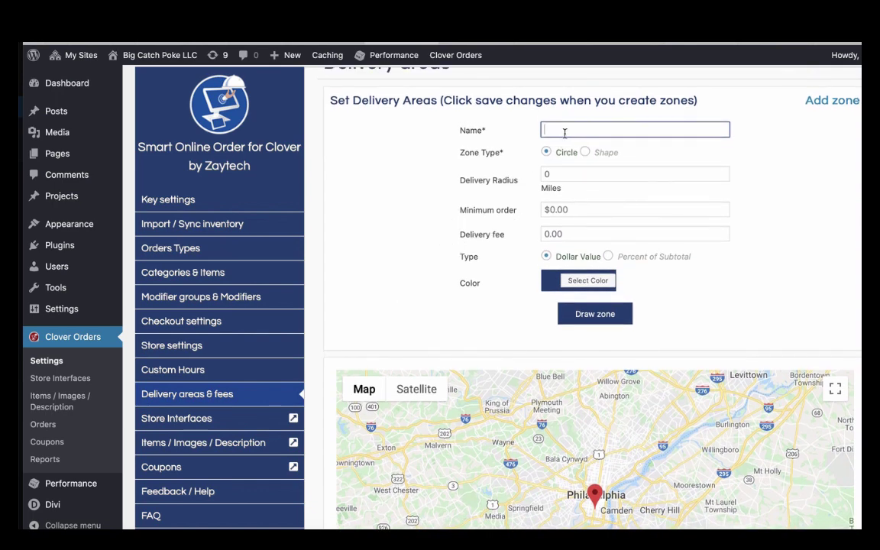
text(oneone)
key(BackSpace)
text(one)
click(582, 175)
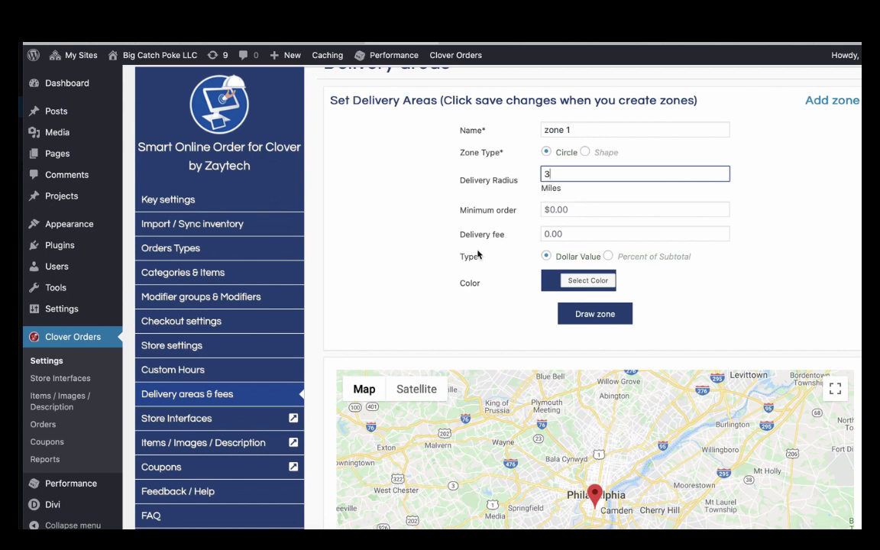
click(546, 210)
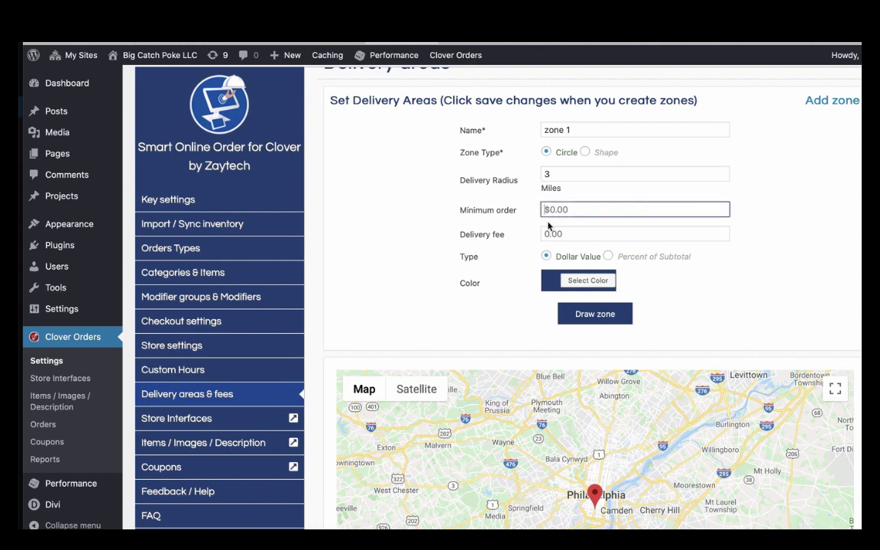
scroll(504, 251, down, 3)
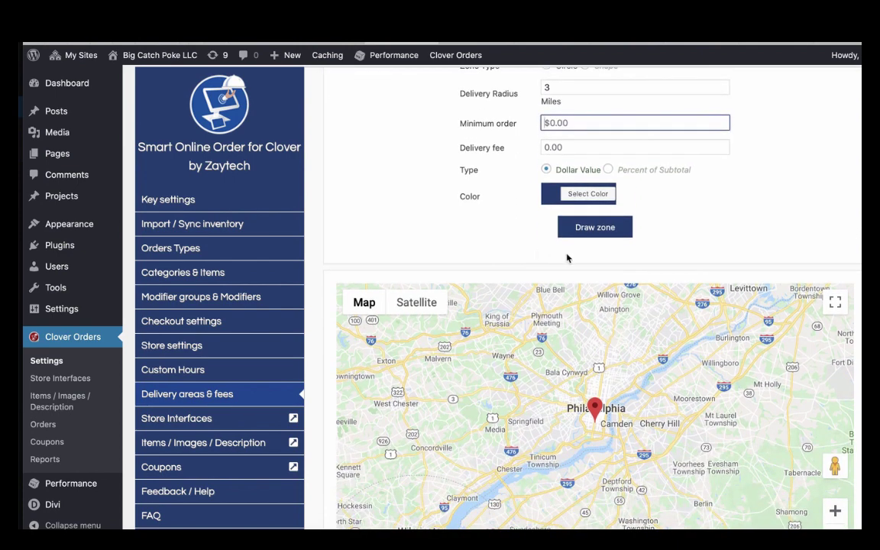
Draw the 3-mile zone 1 circle on the map and confirm it.
click(590, 231)
scroll(574, 214, down, 3)
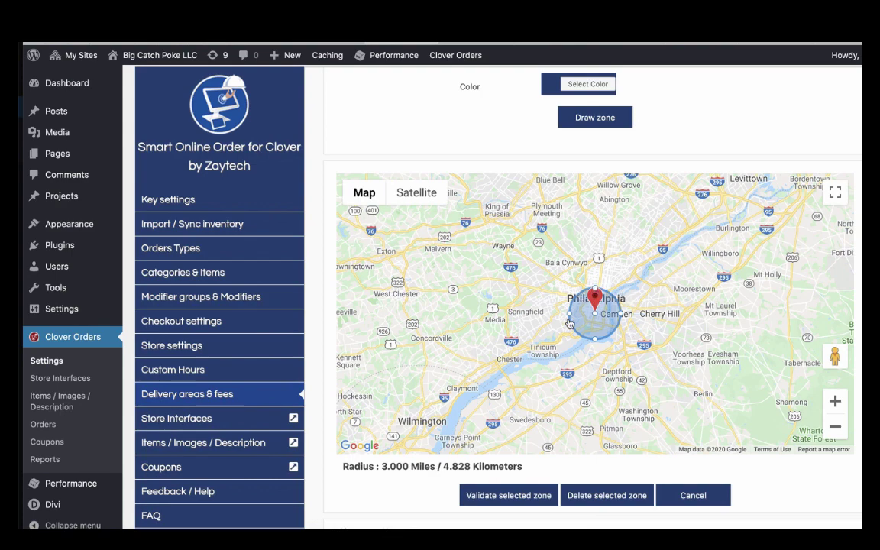
click(508, 494)
scroll(519, 473, down, 5)
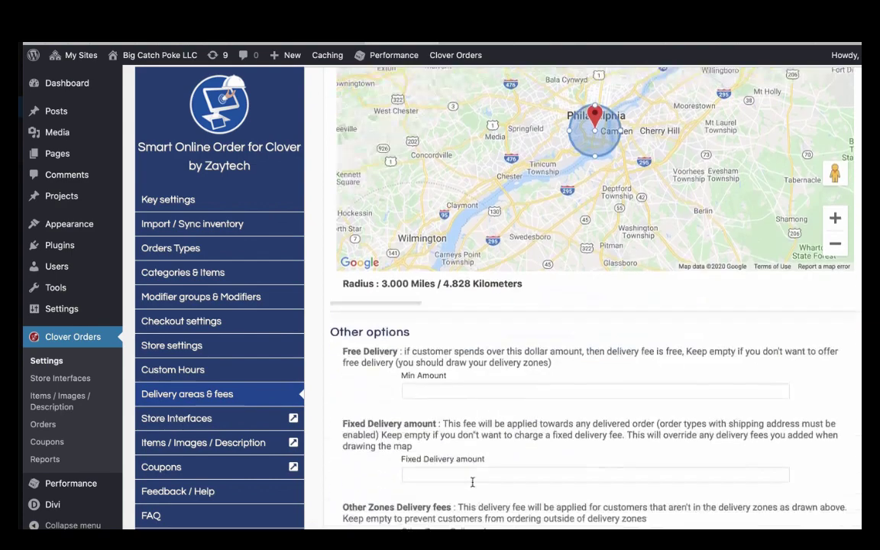
scroll(504, 458, down, 1)
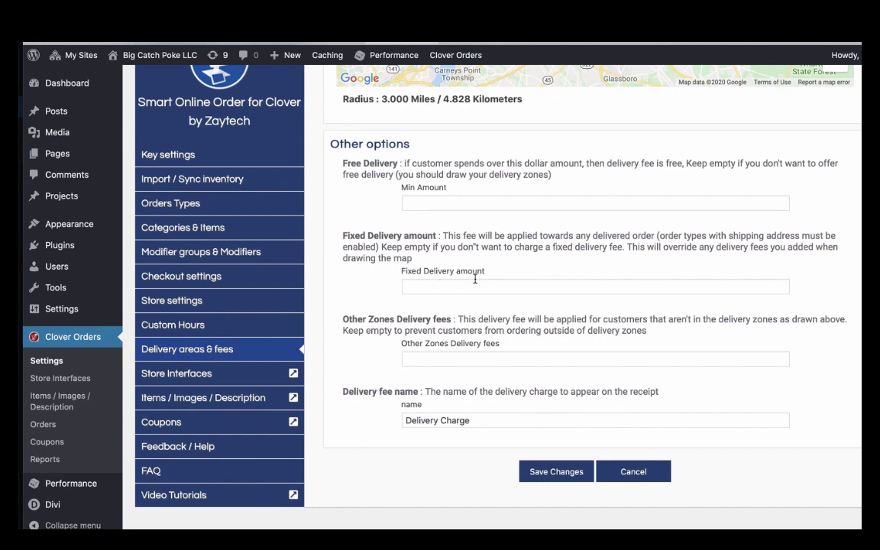
Review the Fixed Delivery fee option, noting it overrides zone fees.
scroll(433, 252, up, 2)
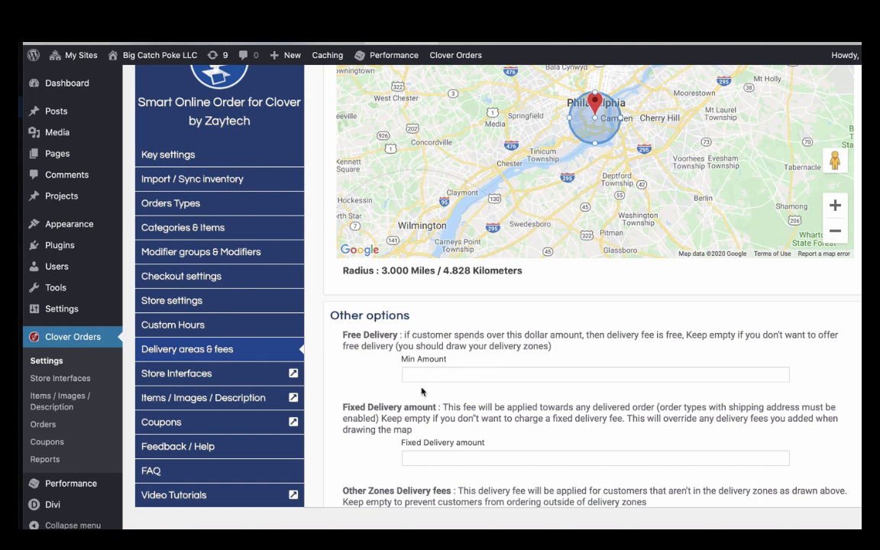
scroll(421, 391, down, 1)
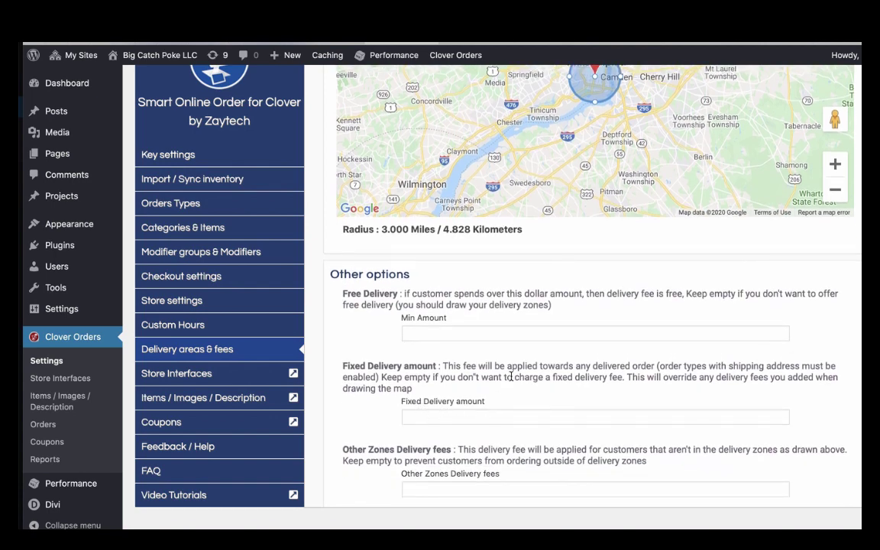
drag(513, 378, 572, 378)
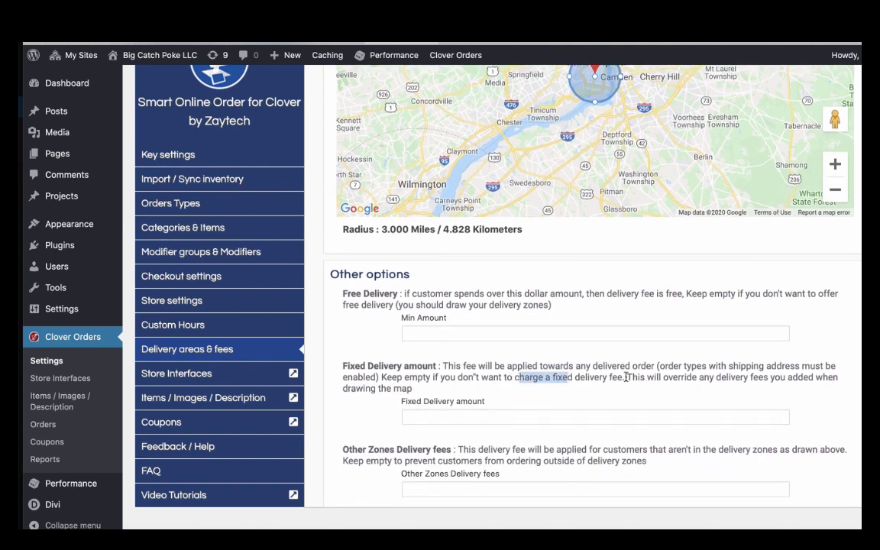
drag(626, 377, 697, 377)
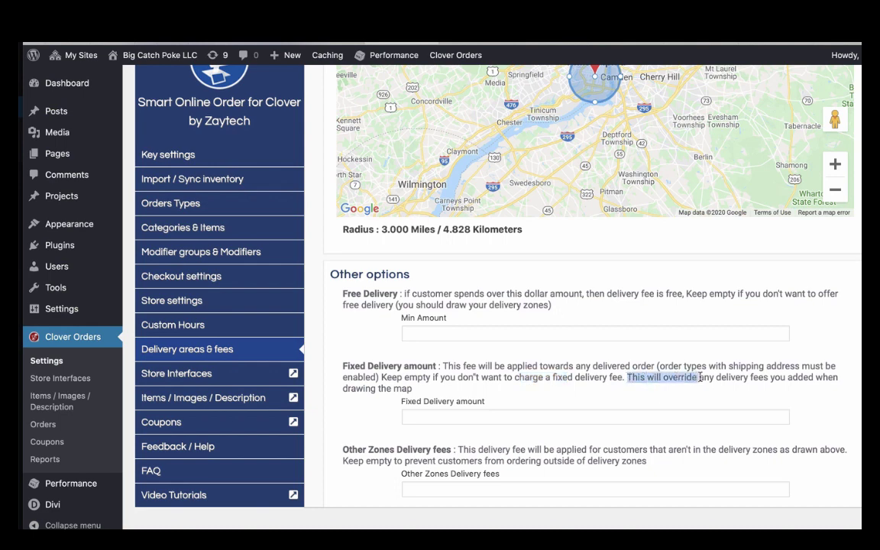
click(459, 414)
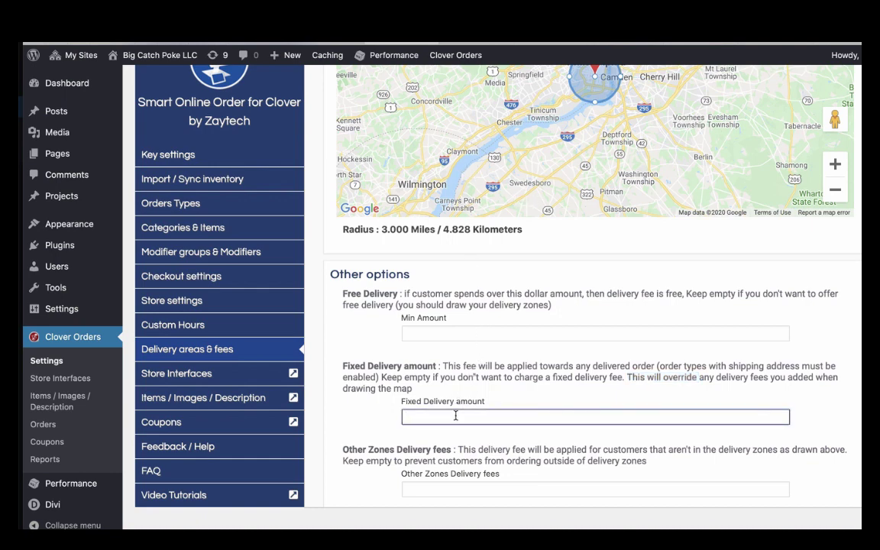
scroll(490, 351, up, 5)
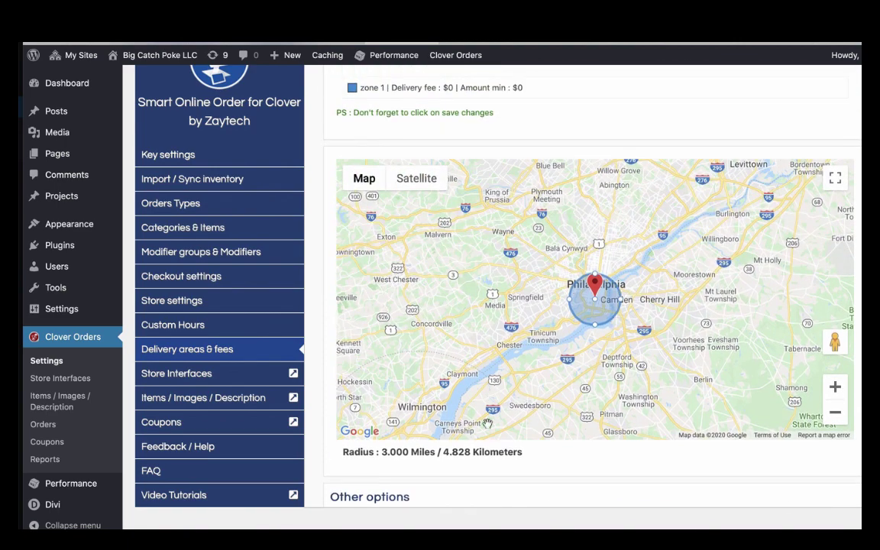
scroll(441, 377, down, 4)
scroll(497, 433, down, 4)
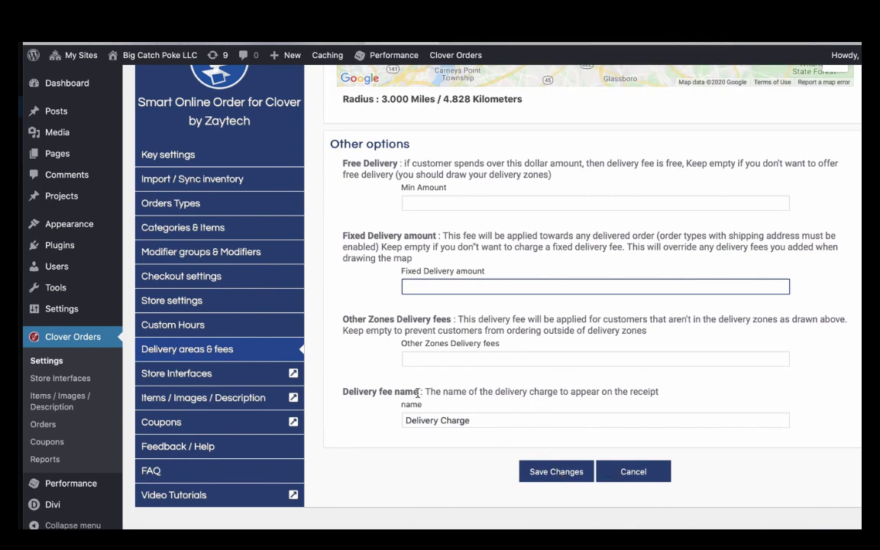
Open the Signature Bowls category from the categories list to edit it.
click(197, 229)
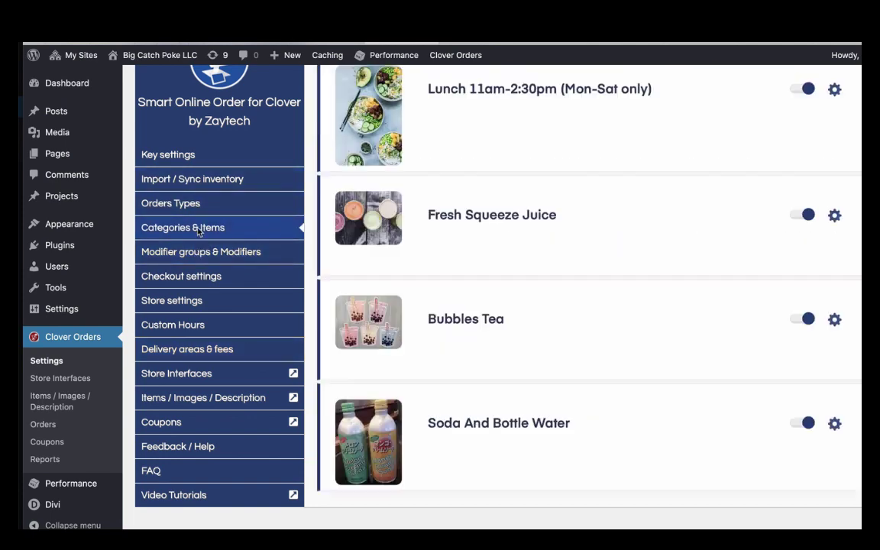
scroll(321, 253, up, 3)
scroll(336, 213, up, 1)
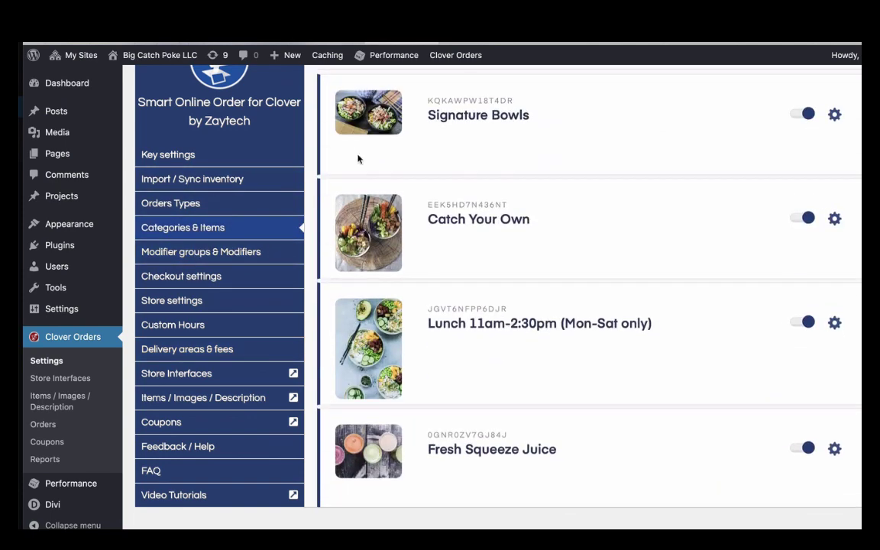
mouse_move(363, 126)
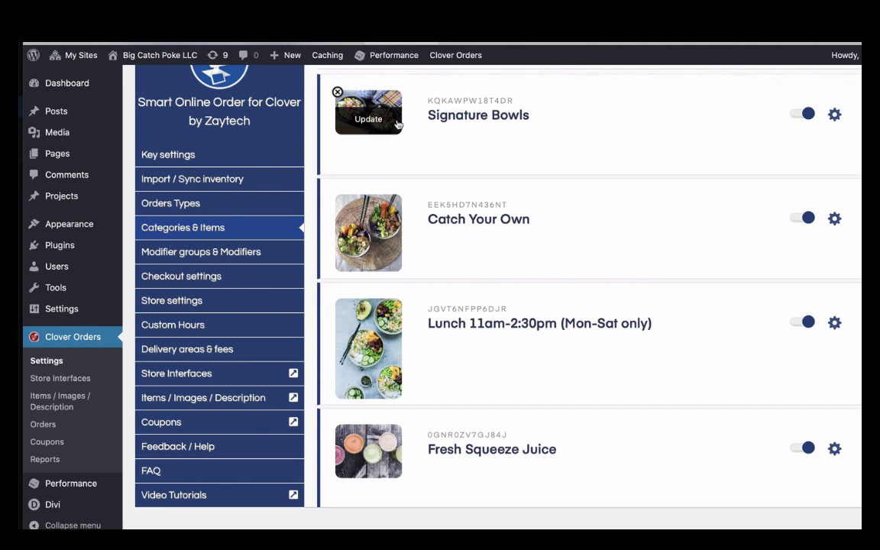
click(834, 114)
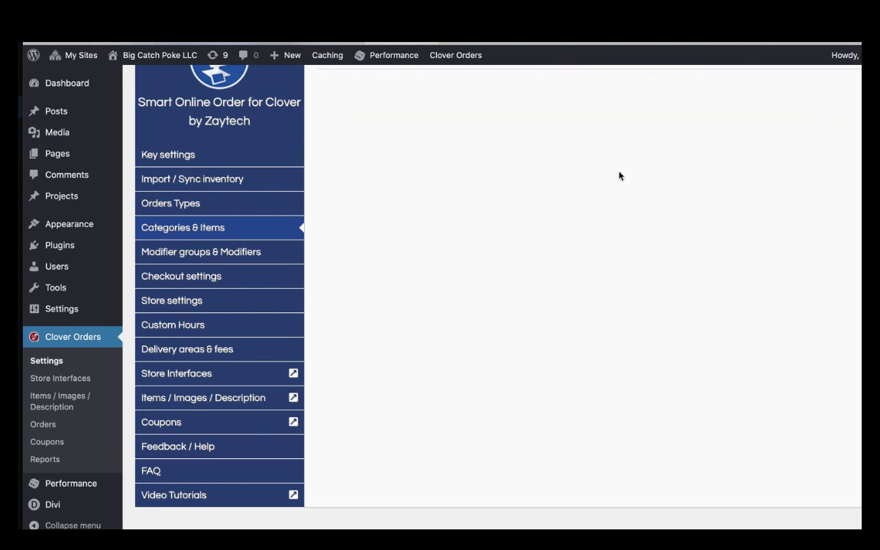
click(475, 172)
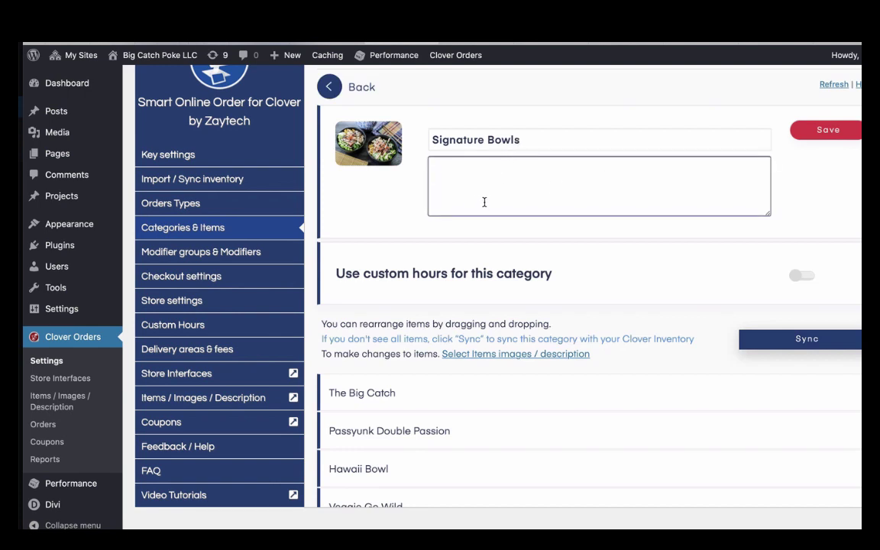
scroll(459, 204, down, 1)
scroll(459, 203, up, 1)
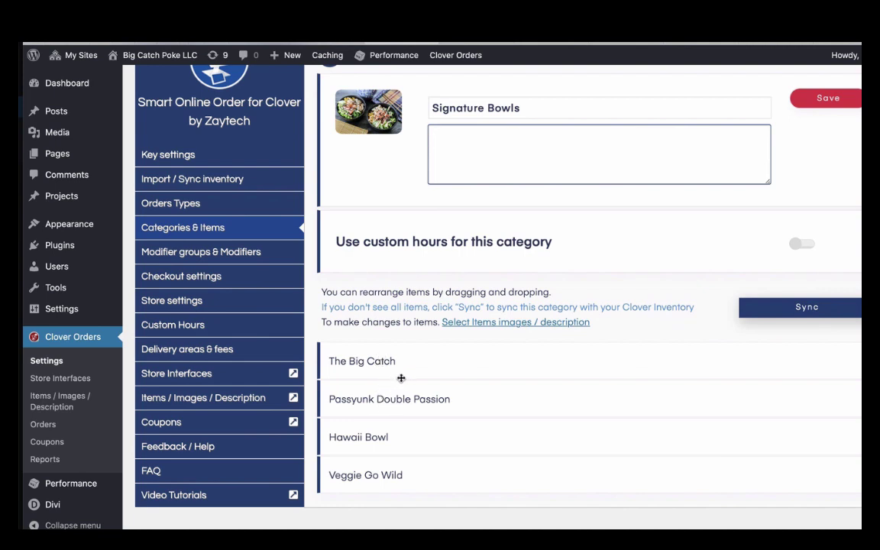
Glance at modifier groups, return to categories, and toggle Lunch off and back on.
click(248, 253)
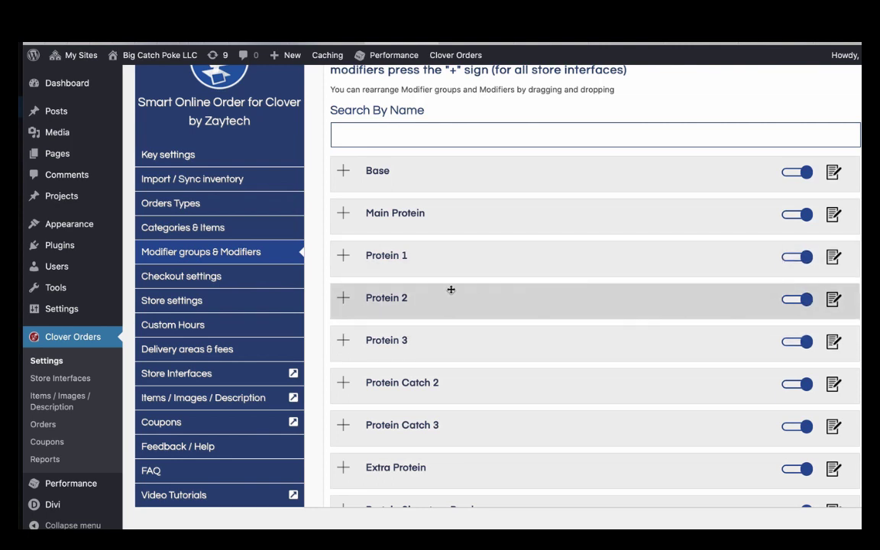
click(256, 229)
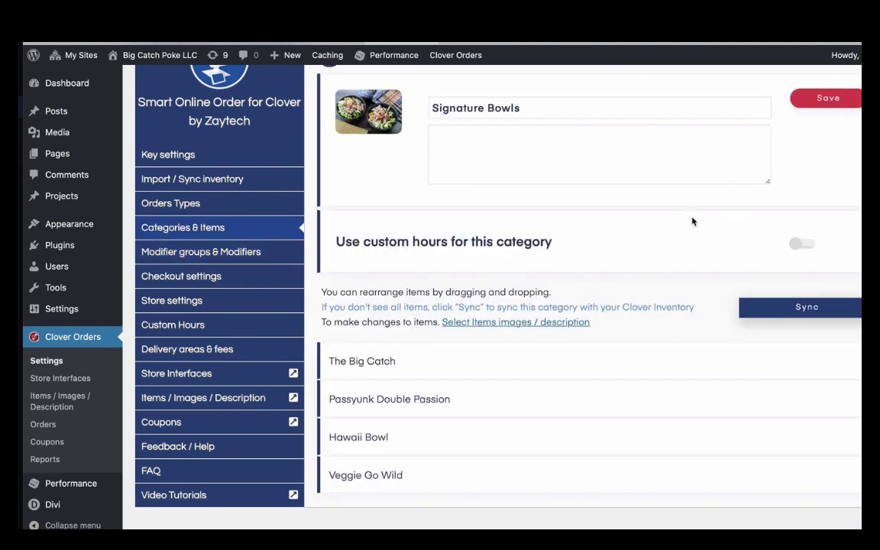
scroll(491, 239, up, 2)
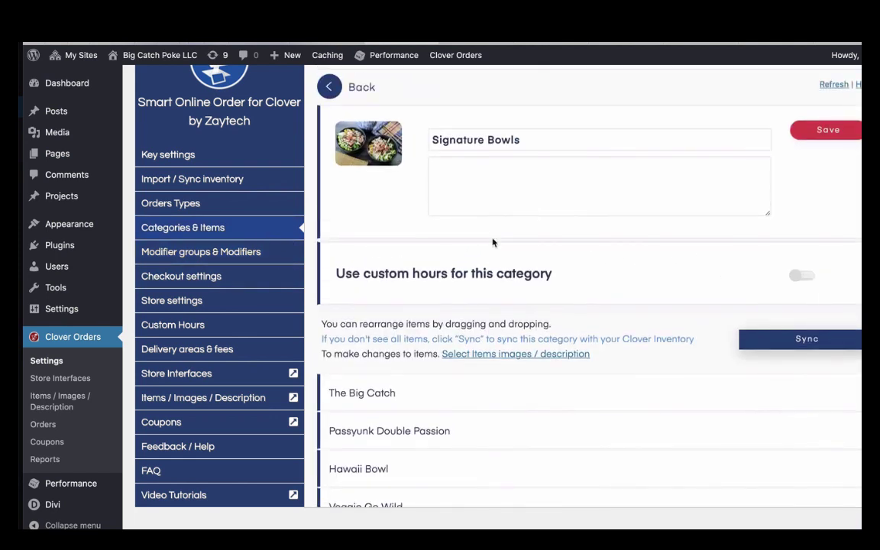
click(332, 88)
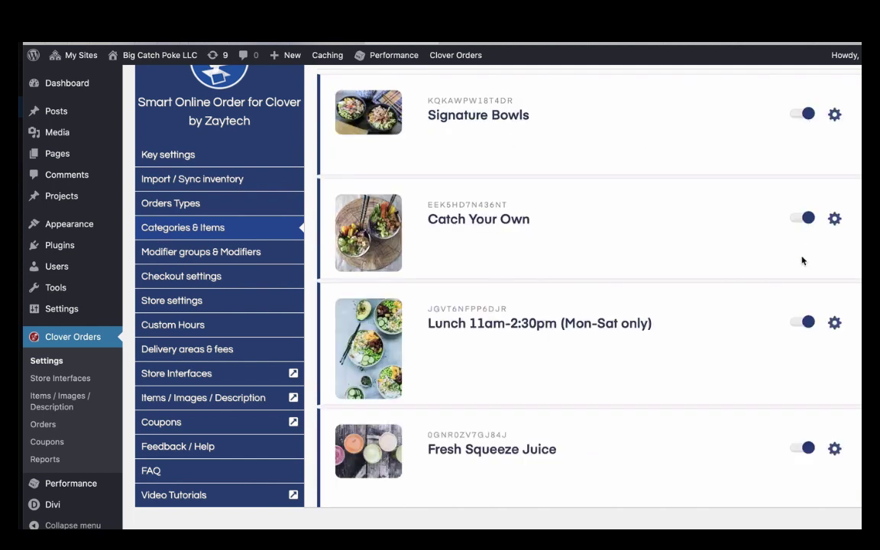
click(802, 324)
click(807, 325)
Expand the Protein 2 modifier group, then bring up Checkout settings.
click(232, 253)
scroll(526, 333, down, 1)
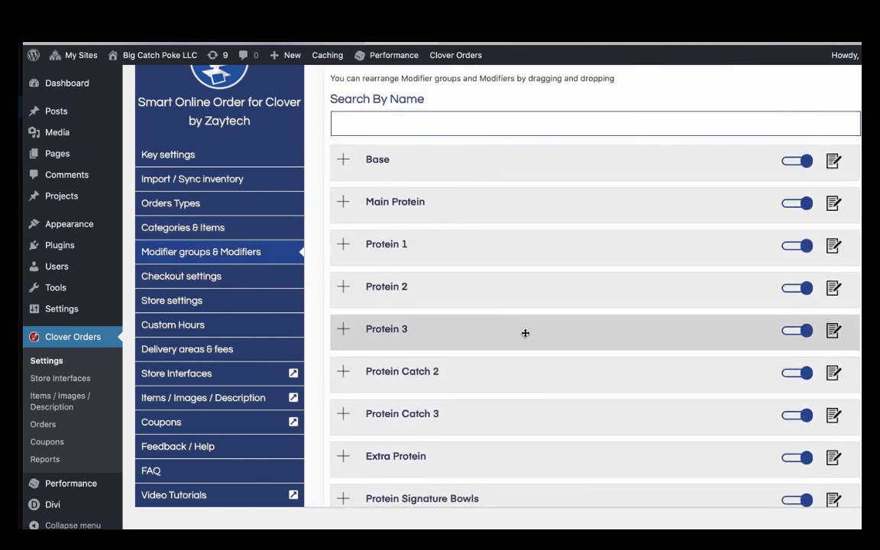
click(342, 286)
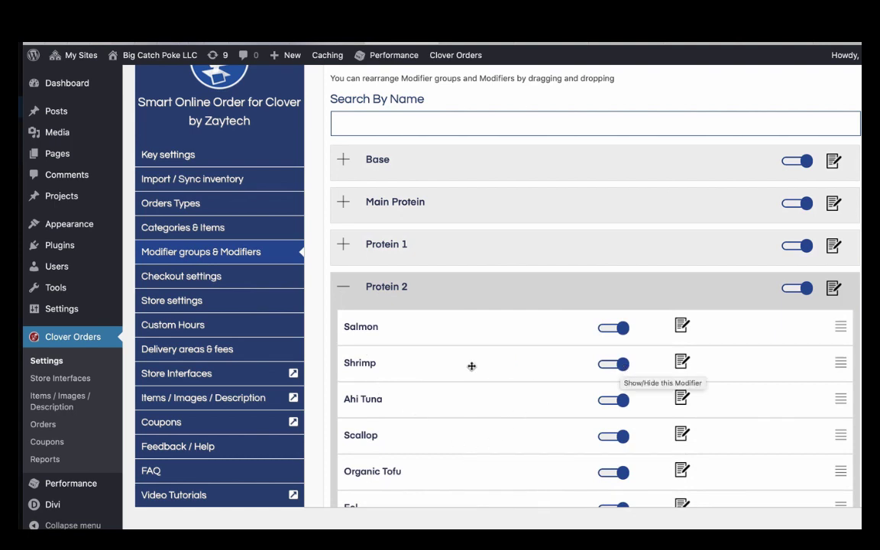
click(233, 280)
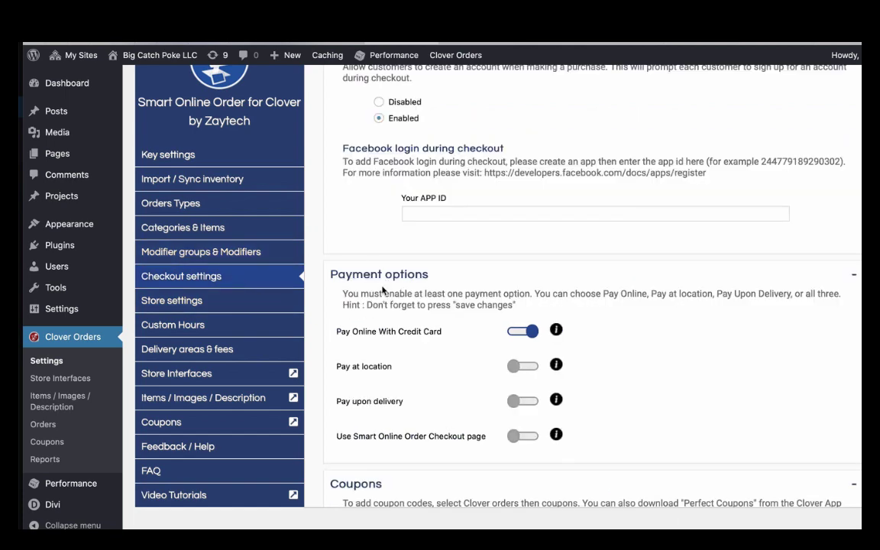
scroll(370, 313, up, 1)
scroll(370, 302, down, 1)
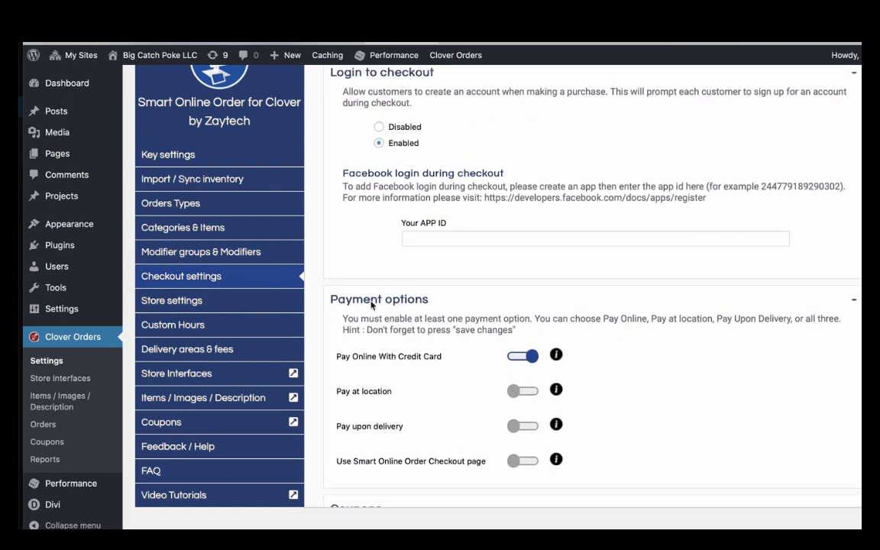
scroll(372, 305, down, 2)
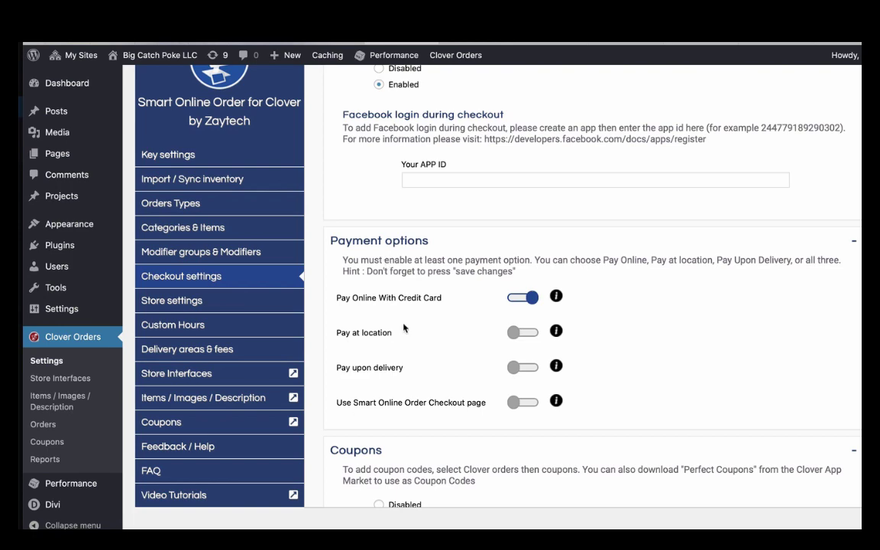
scroll(375, 343, down, 3)
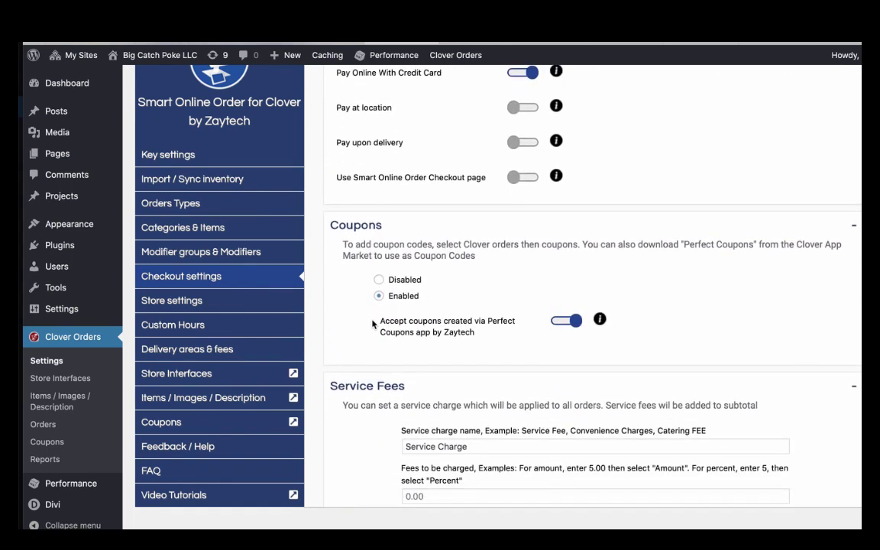
scroll(372, 324, down, 1)
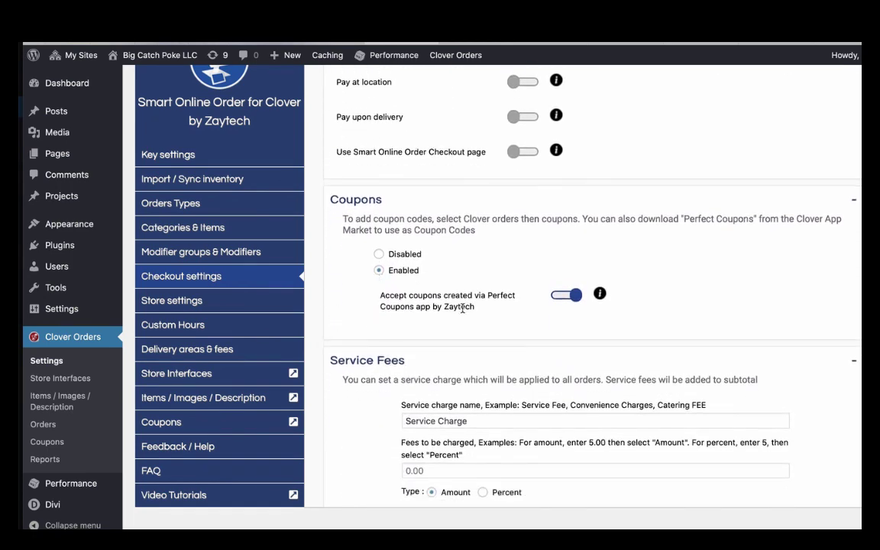
scroll(460, 310, down, 1)
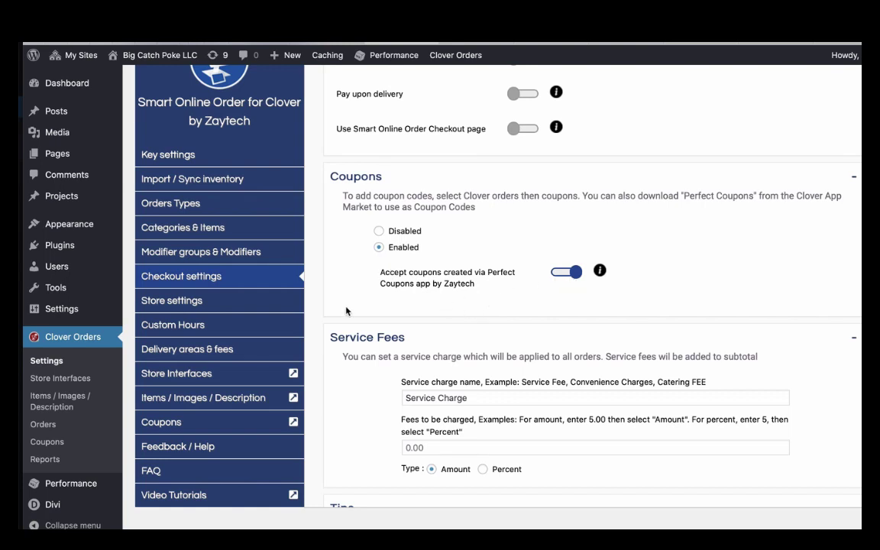
scroll(352, 358, down, 2)
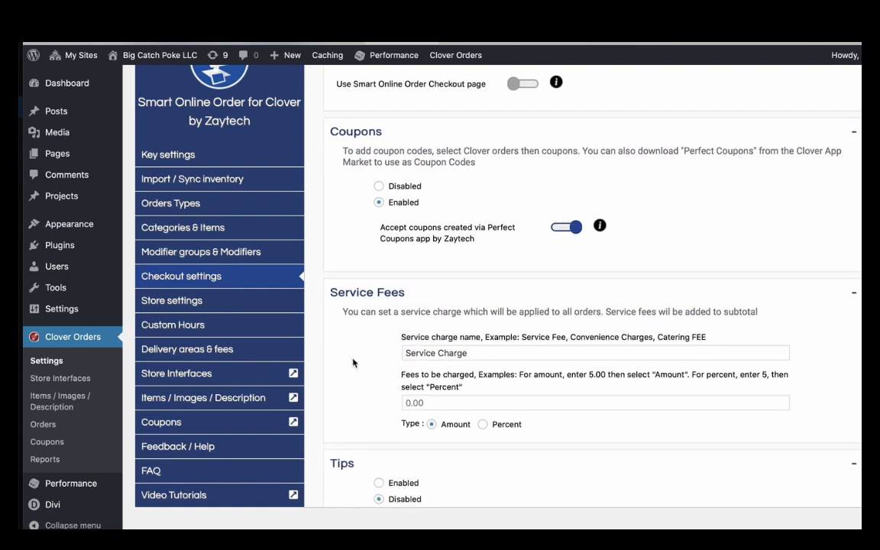
scroll(343, 363, down, 1)
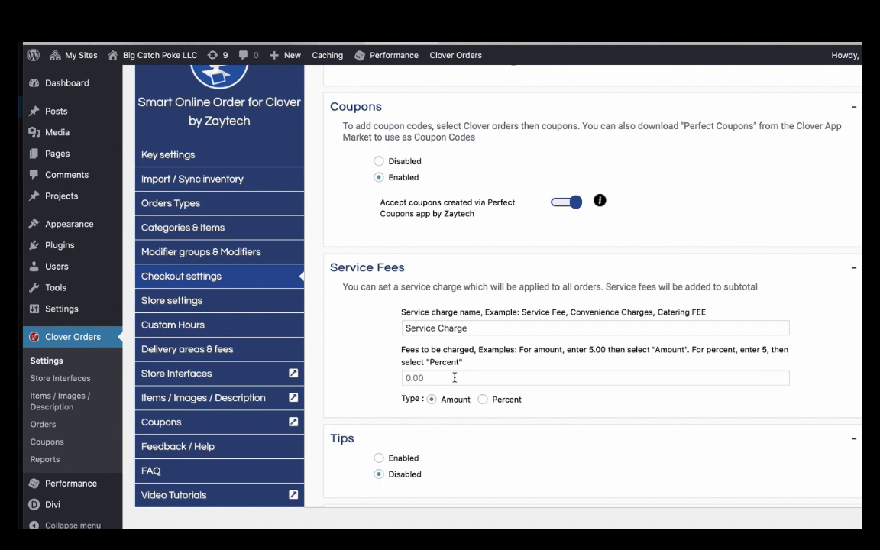
scroll(454, 377, down, 1)
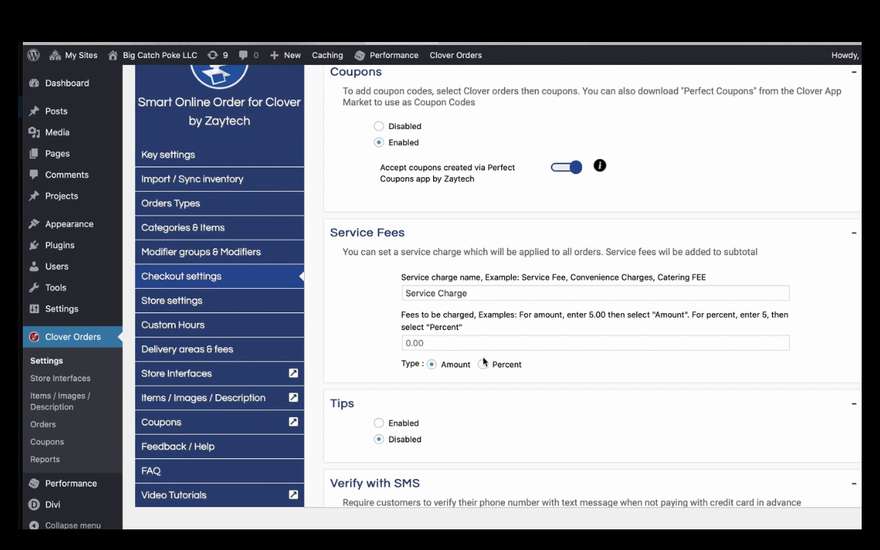
scroll(359, 366, down, 2)
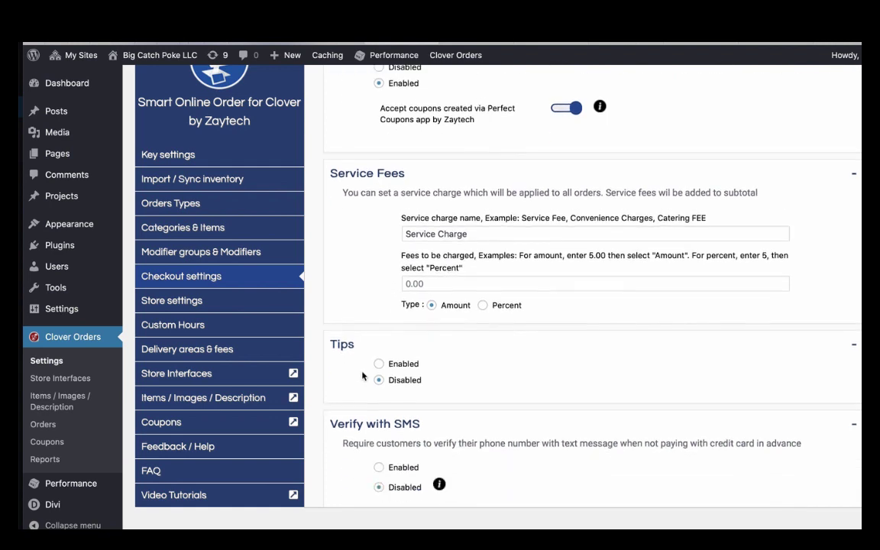
scroll(346, 373, down, 1)
scroll(352, 352, down, 1)
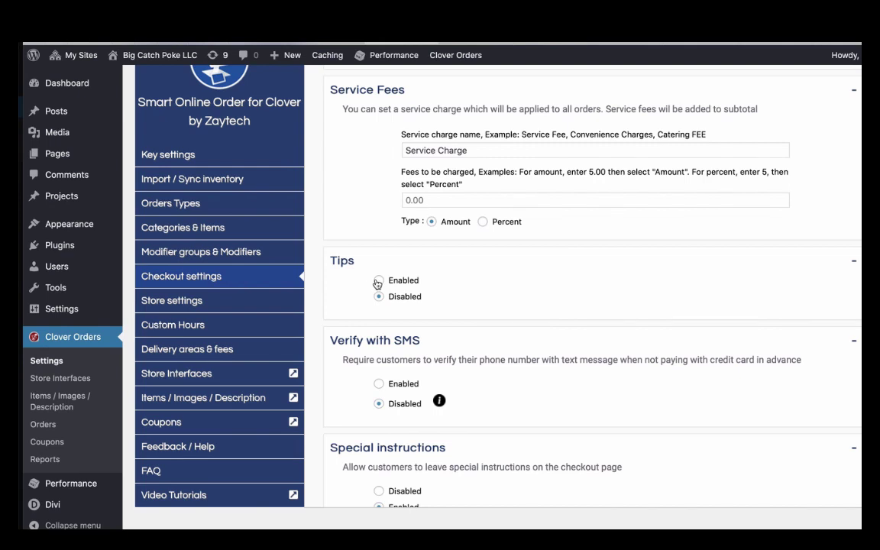
scroll(358, 380, down, 3)
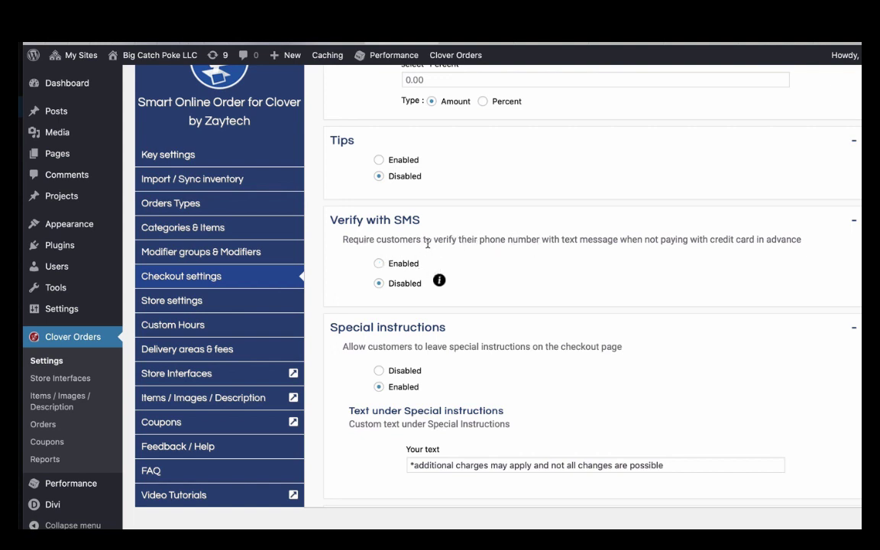
scroll(428, 243, up, 1)
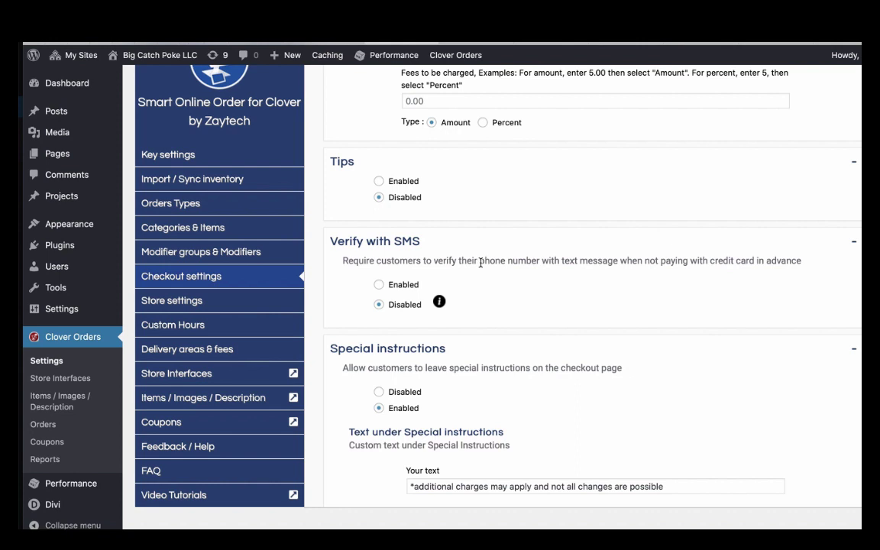
mouse_move(439, 302)
scroll(326, 383, down, 1)
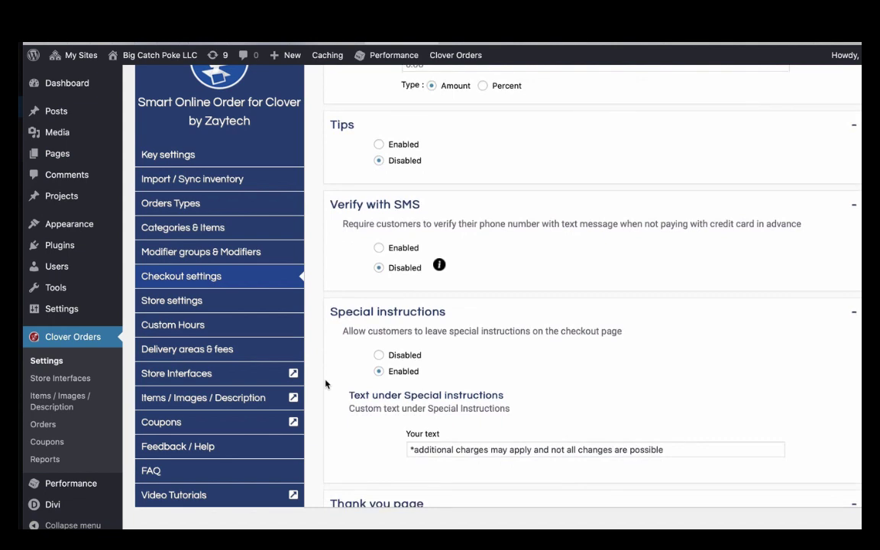
scroll(459, 395, down, 1)
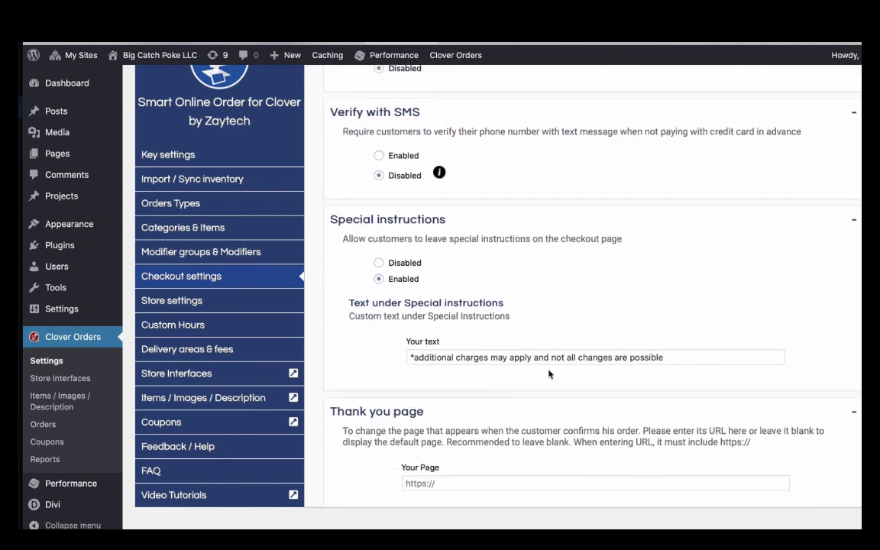